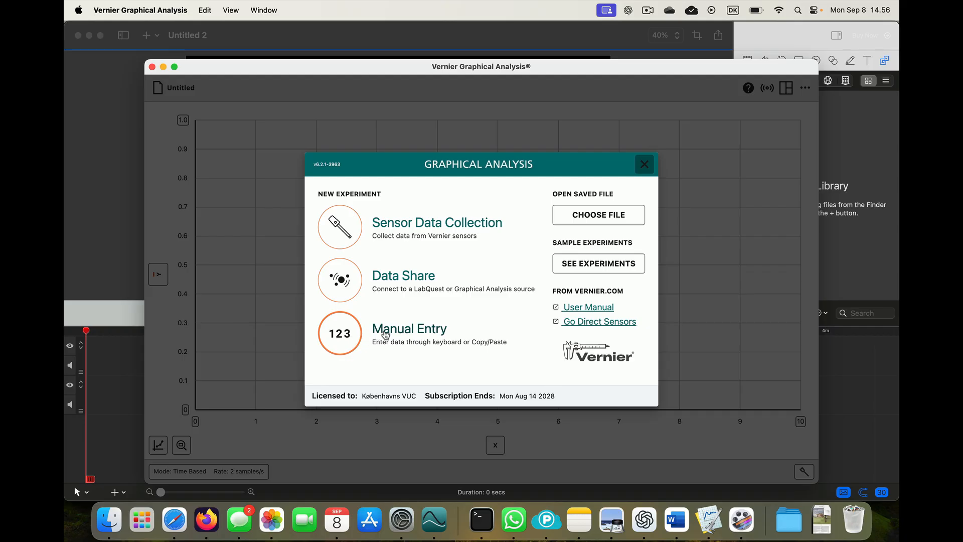
Step: Start a full-screen manual-entry experiment and fill the table with the ten X-Y measurement pairs, from 0.0911 and 0.050 to 0.3997 and 0.795
left_click(383, 331)
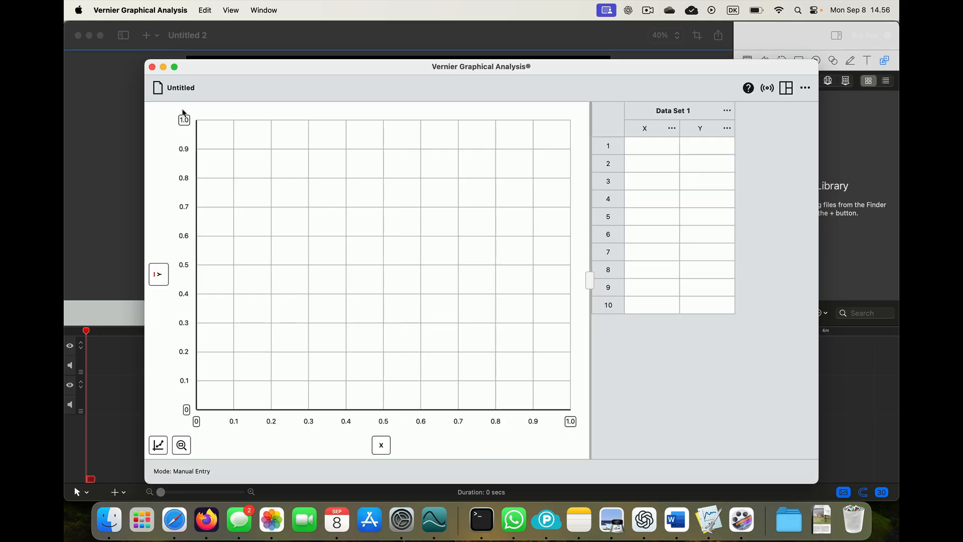
left_click(174, 66)
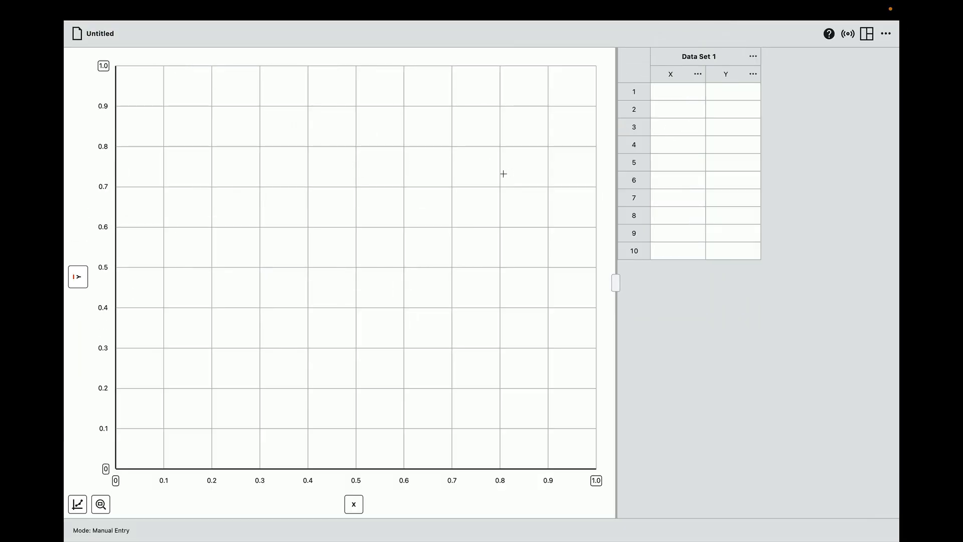
left_click(681, 92)
type("0.0911\t0.050 0.1356\t0.100 0.1688\t0.150 0.1965\t0.200 0.2428\t0.300 0.2815\t0.400 0.3159\t0.500 0.3465\t0.600 0.3750\t0.700 0.3997\t0.795")
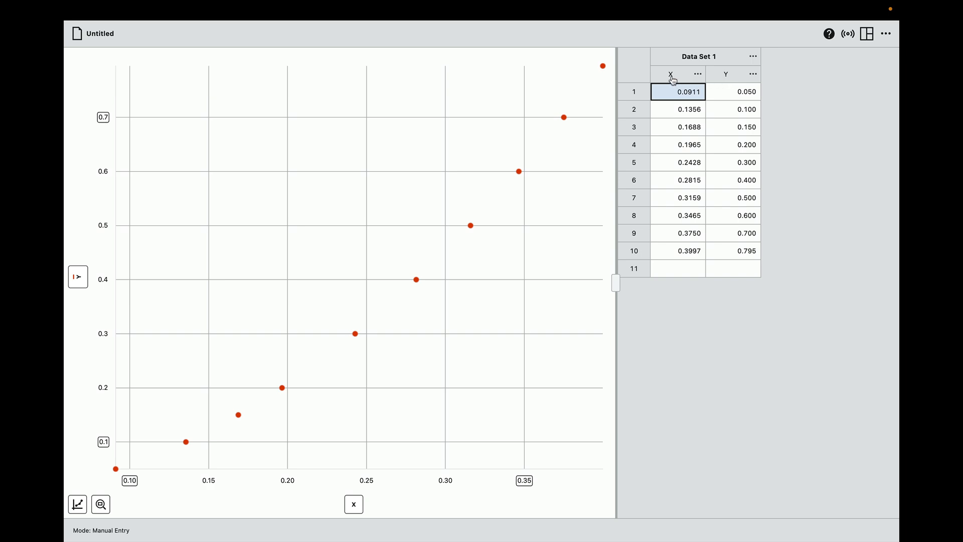
Step: Rename the X column to "tid" and set its units to s
left_click(699, 75)
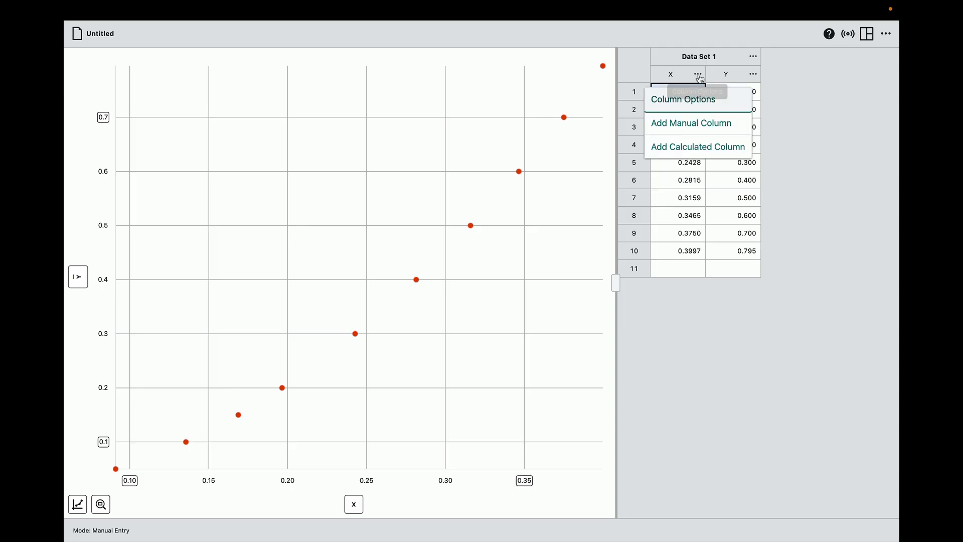
left_click(695, 101)
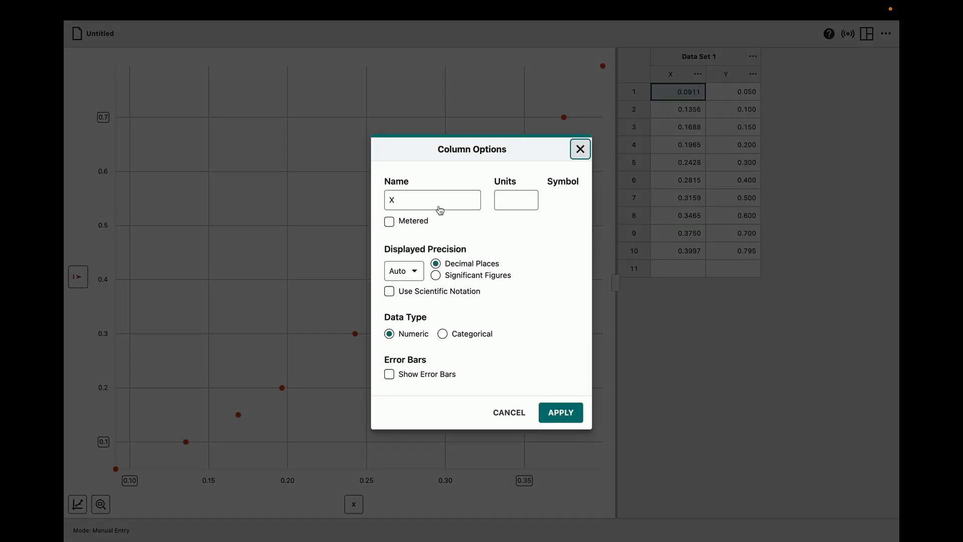
key("Tab")
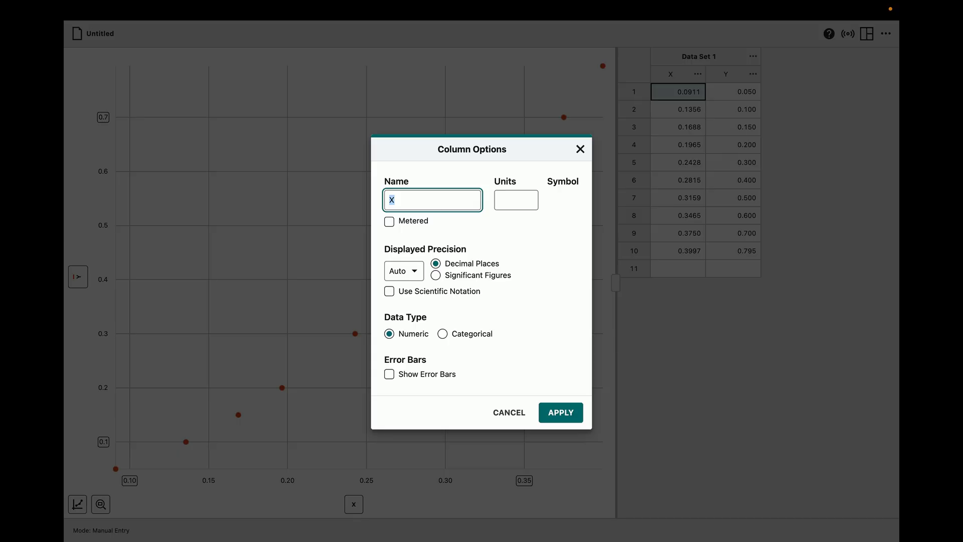
type("tid")
left_click(506, 207)
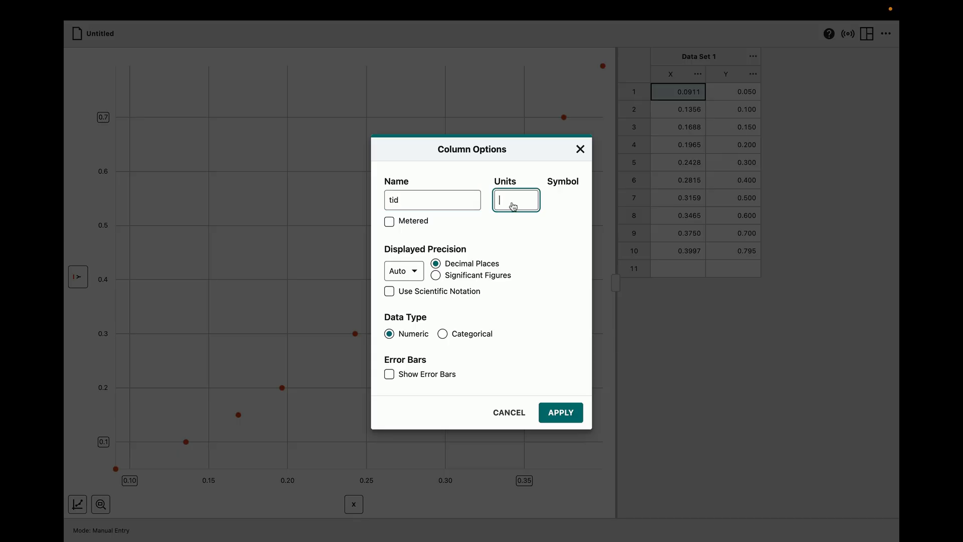
type("s")
left_click(555, 412)
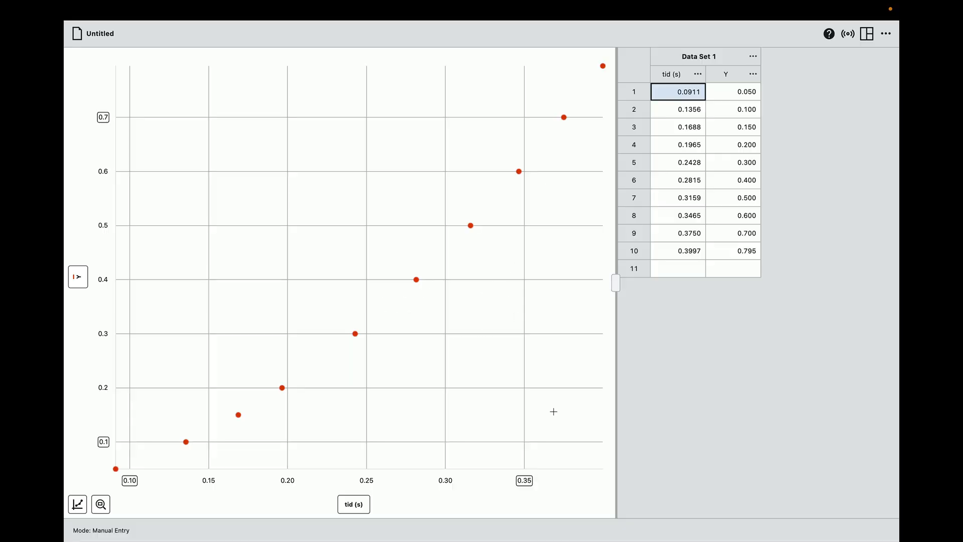
Step: Rename the Y column to "sted" and give it the units m
left_click(754, 74)
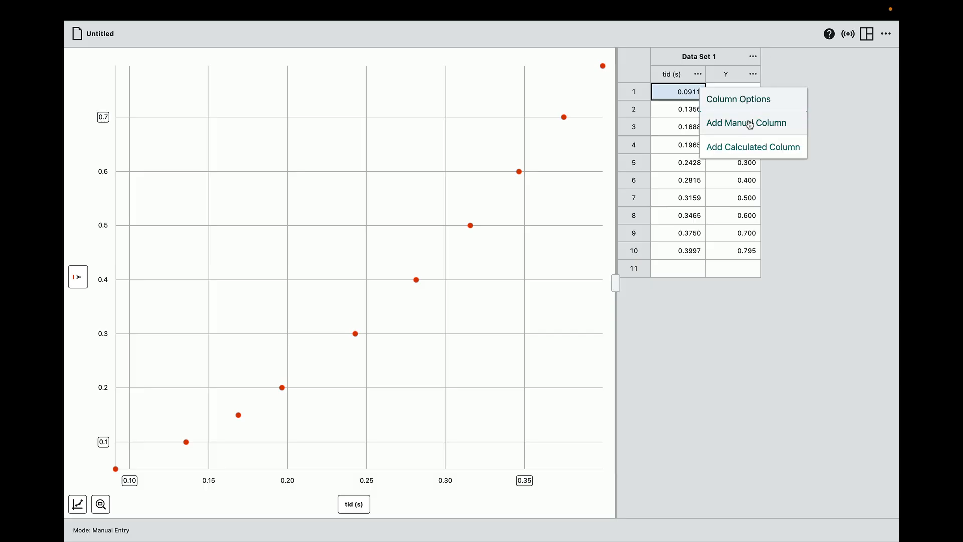
left_click(749, 103)
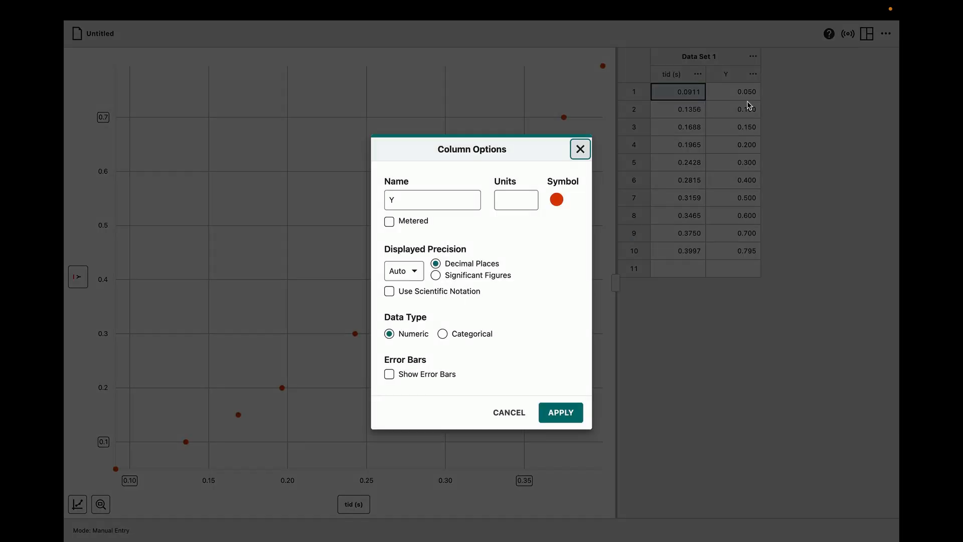
left_click(449, 202)
type("sted")
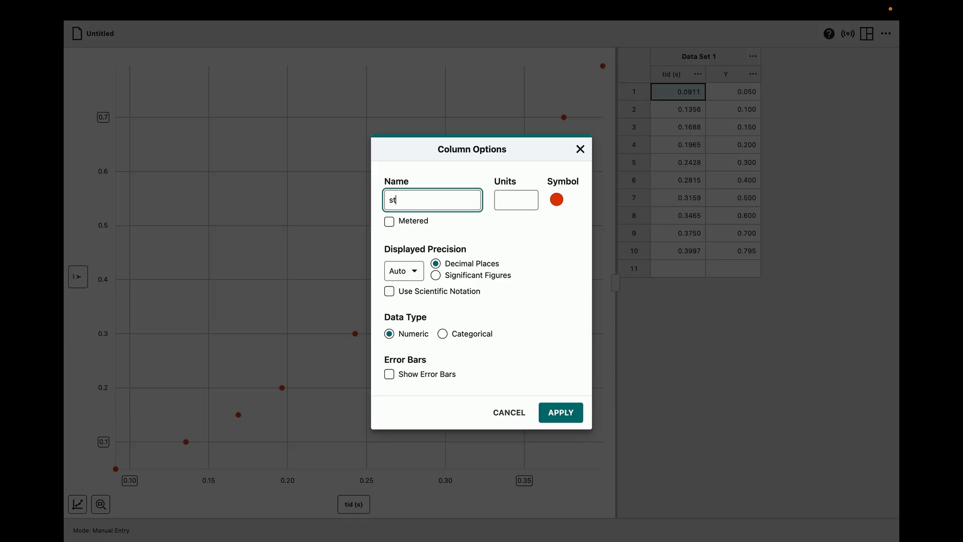
left_click(514, 206)
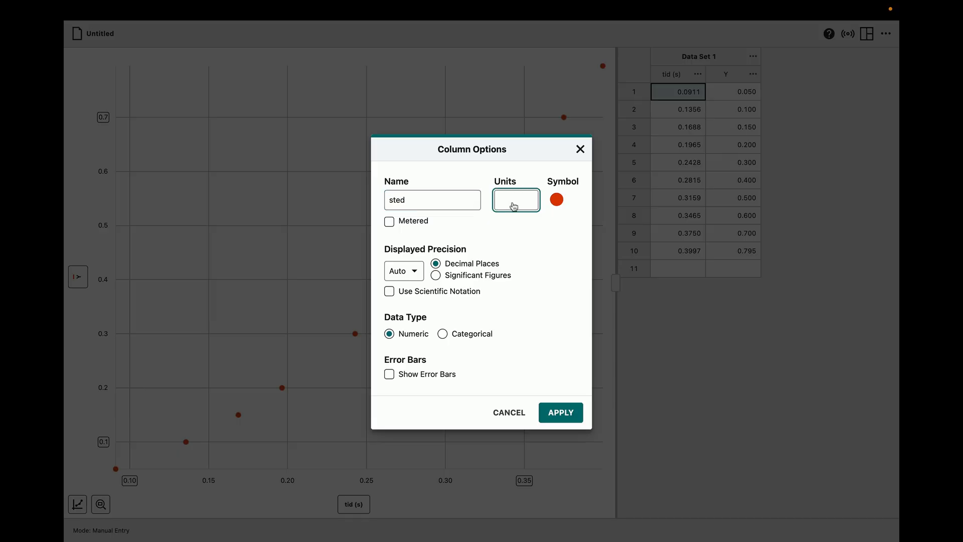
type("m")
left_click(561, 414)
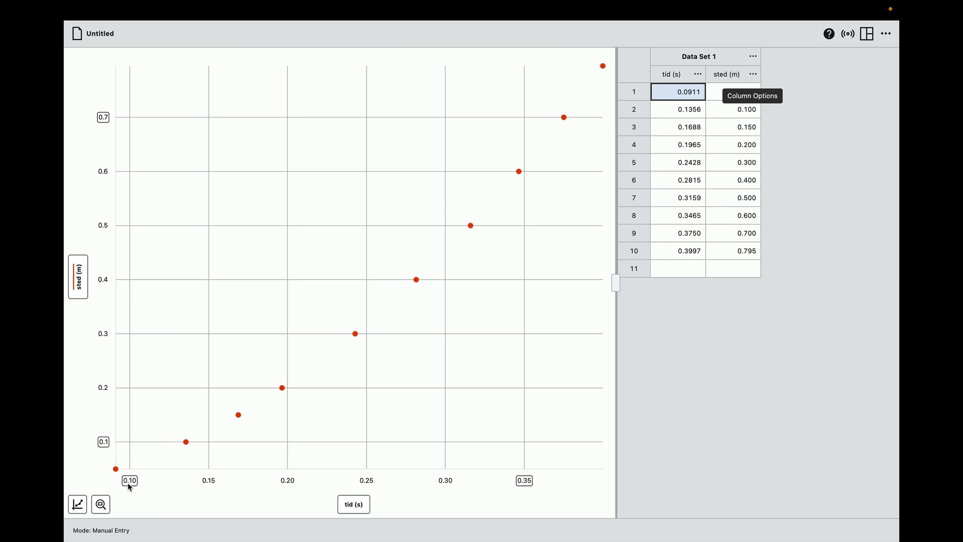
Step: Set the lower limits of both the y-axis and the x-axis to 0 so the graph starts at the origin
left_click(104, 444)
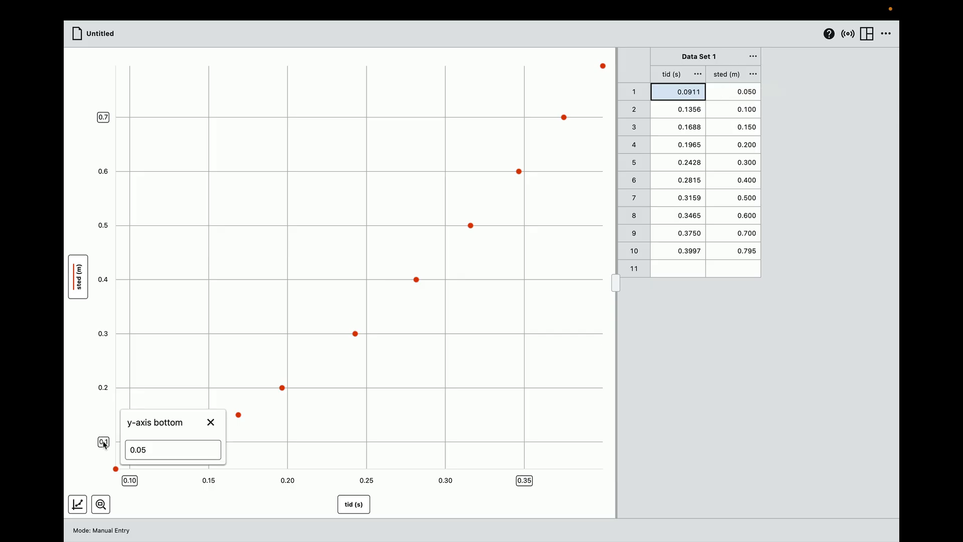
left_click(144, 452)
type("0")
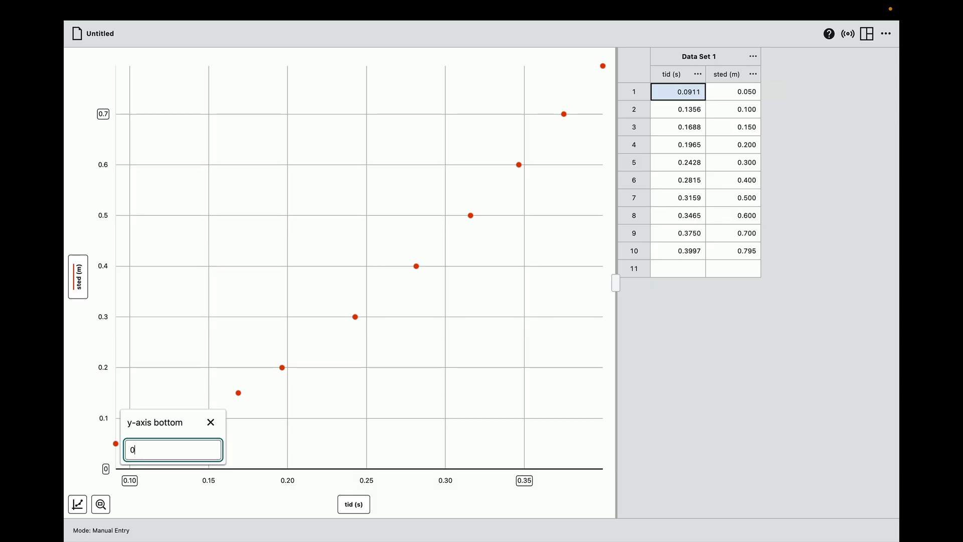
left_click(132, 482)
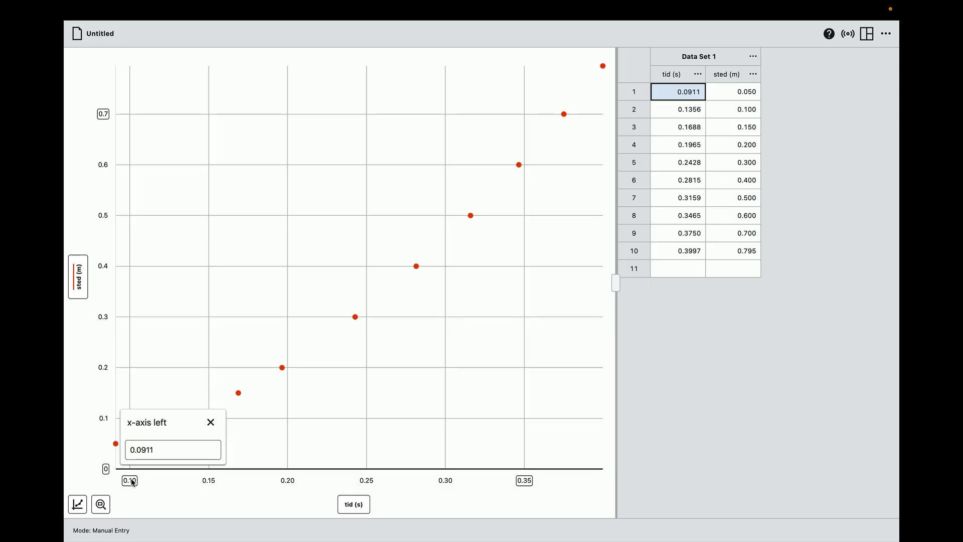
left_click(145, 454)
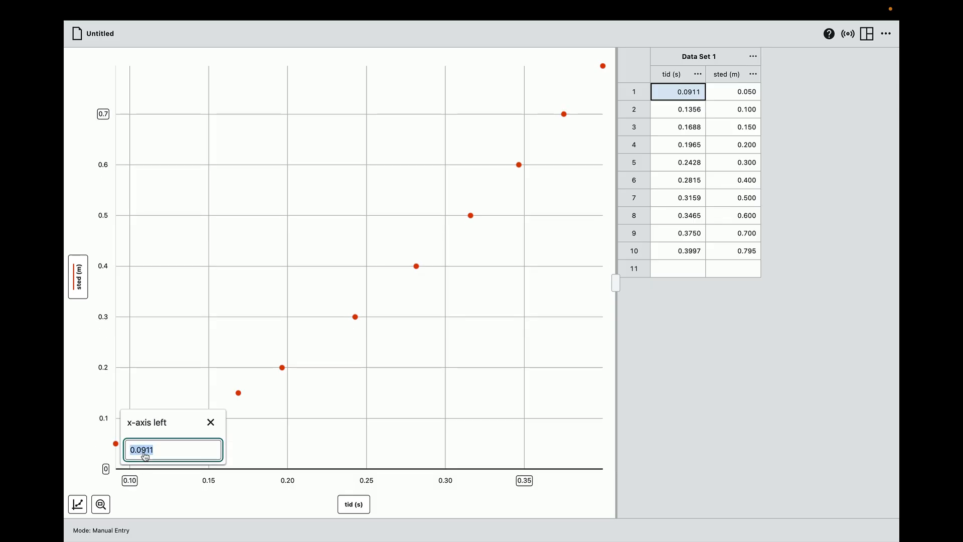
type("0")
left_click(211, 422)
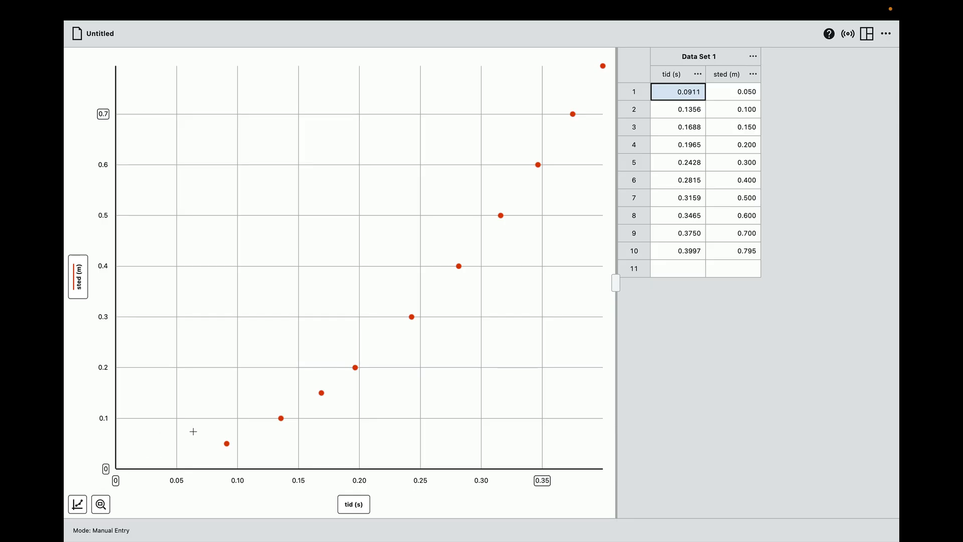
Step: Apply a Quadratic curve fit to the data and move its results box to the empty area above the curve
left_click(77, 505)
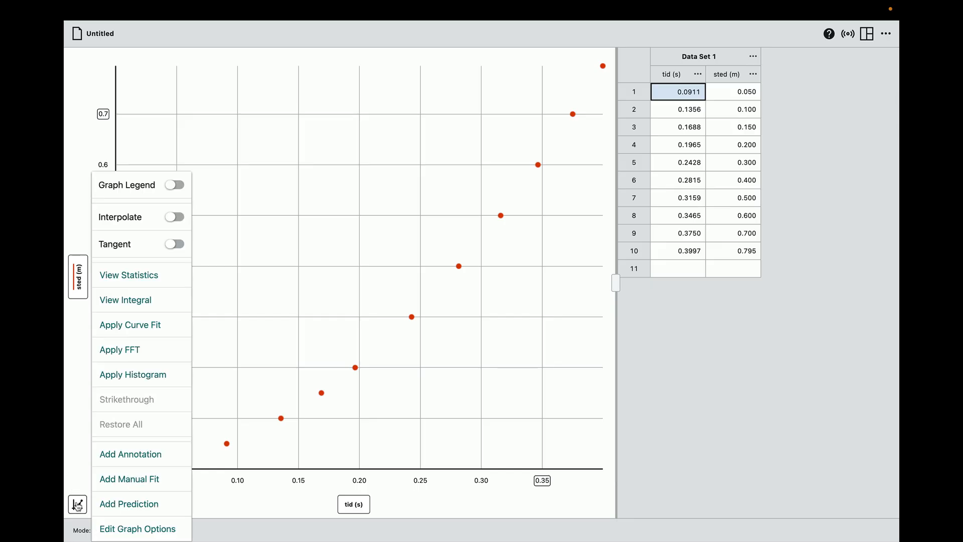
left_click(145, 330)
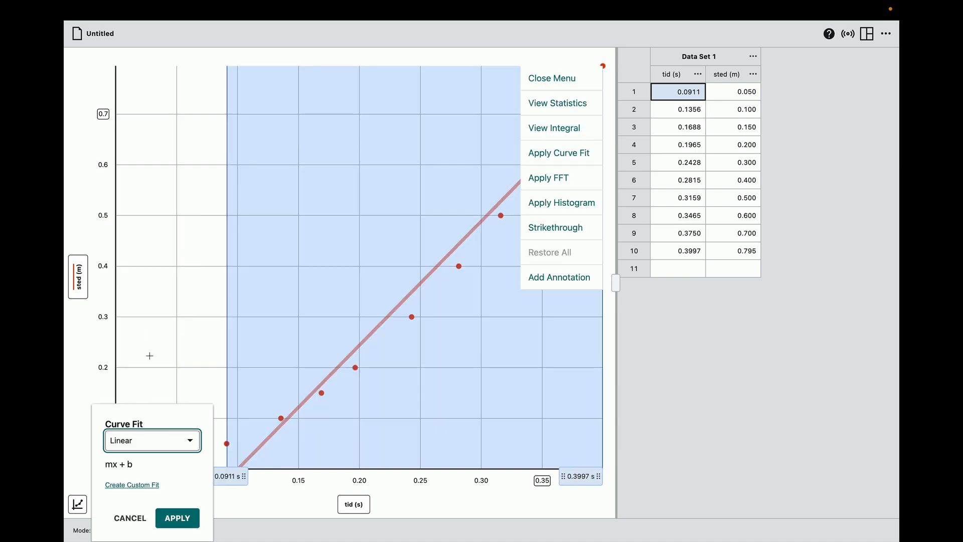
left_click(192, 443)
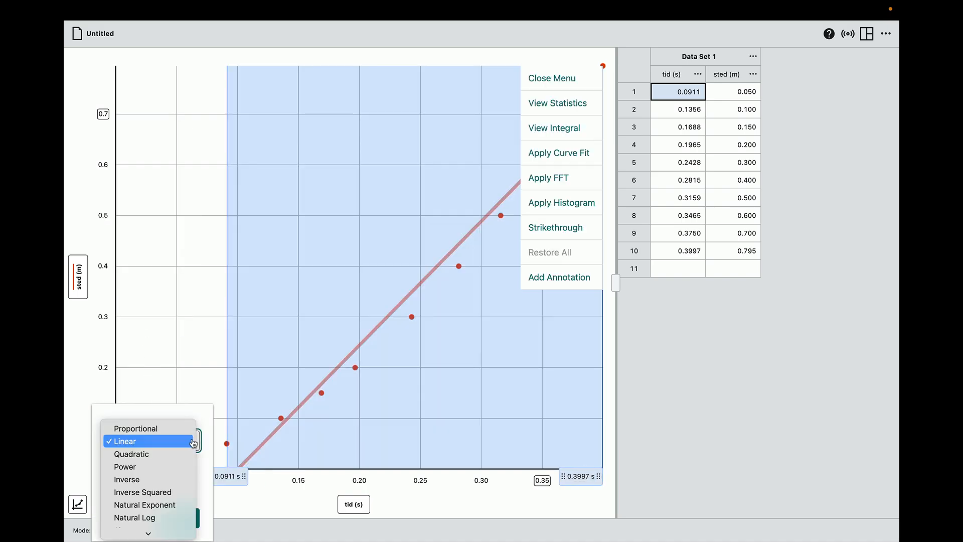
left_click(173, 452)
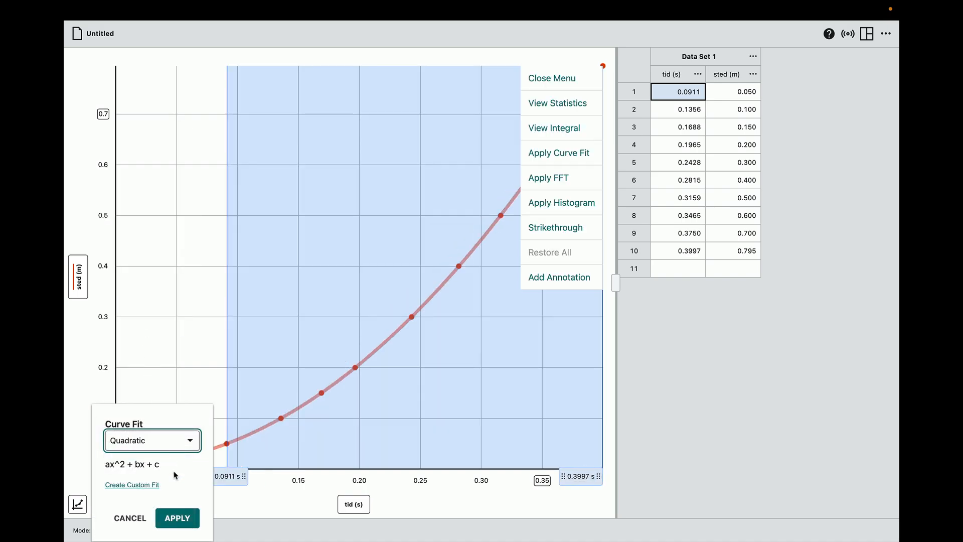
left_click(178, 519)
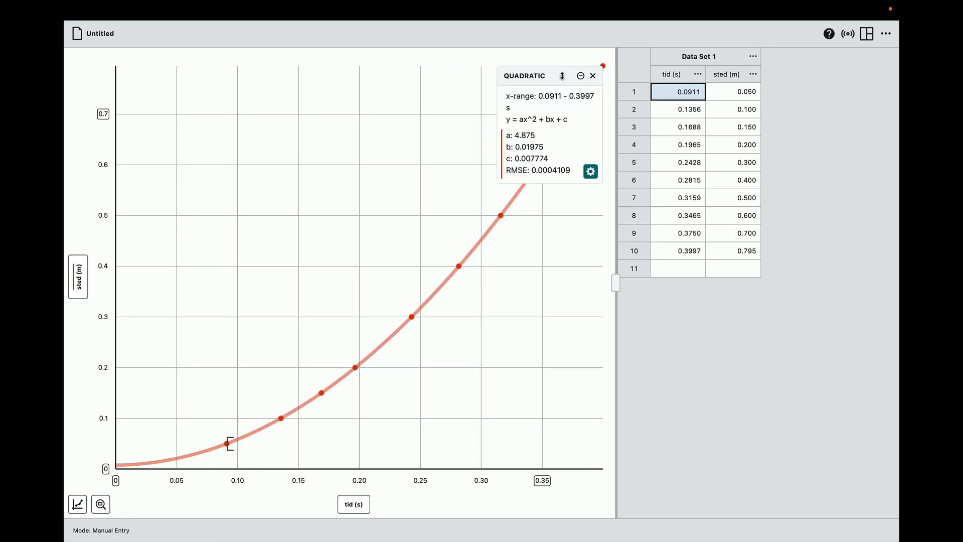
left_click_drag(562, 76, 293, 118)
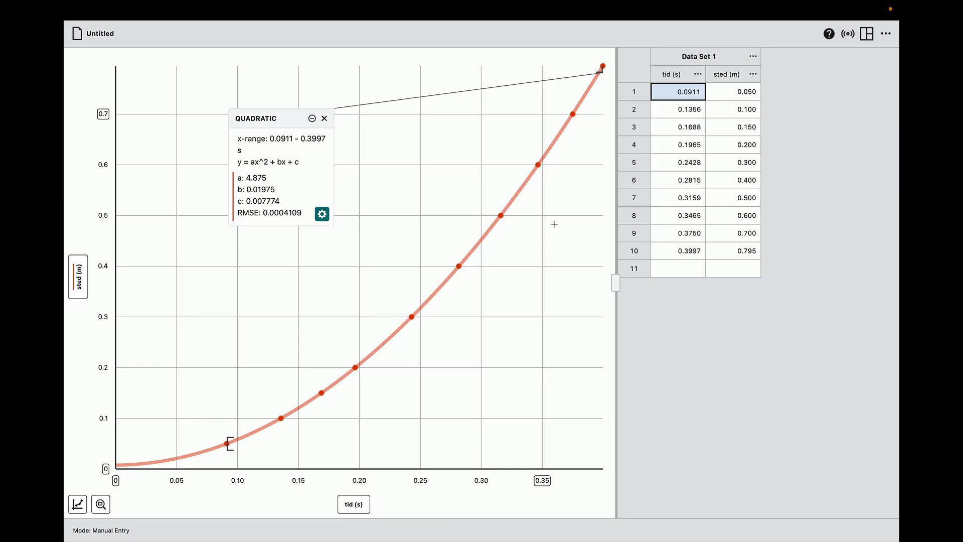
Step: Begin a new calculated column named "fit" with units m
left_click(753, 74)
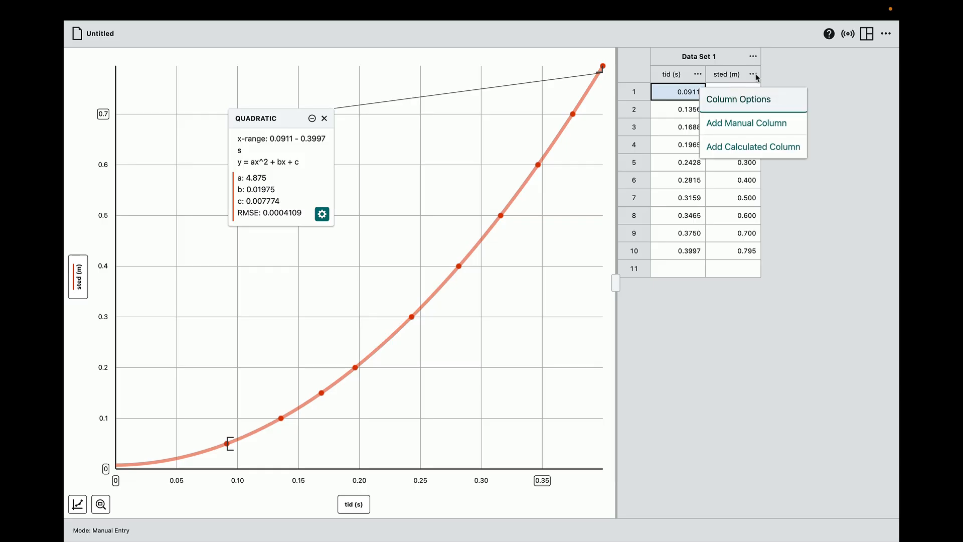
left_click(755, 145)
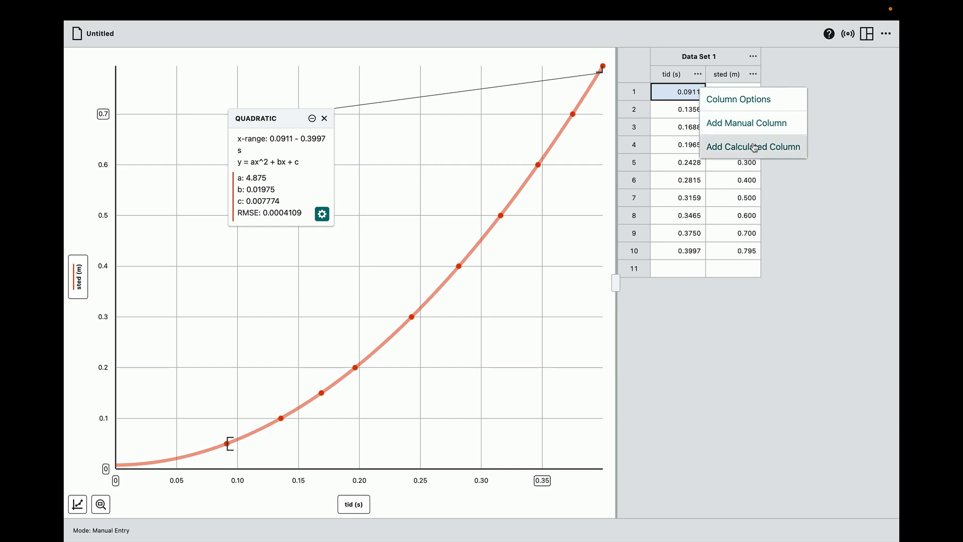
left_click(496, 189)
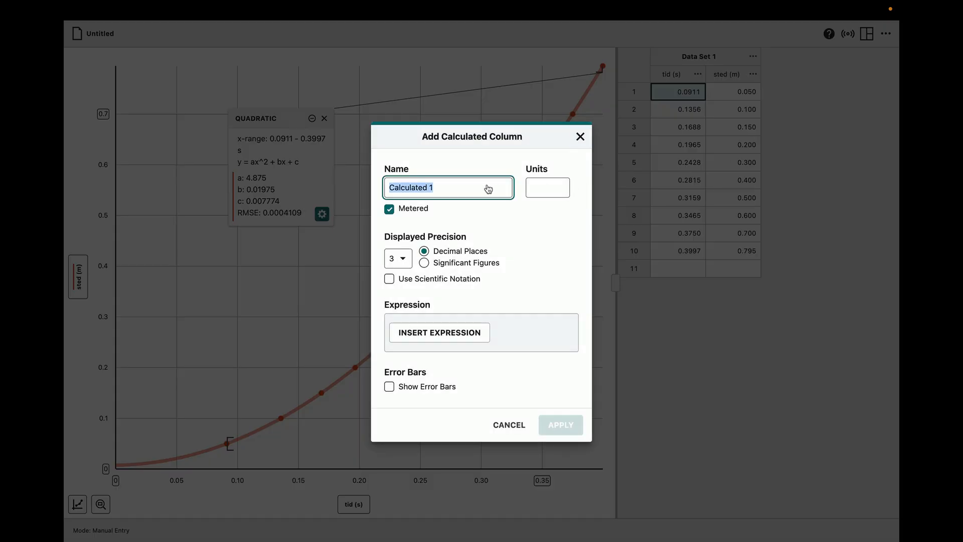
type("fit")
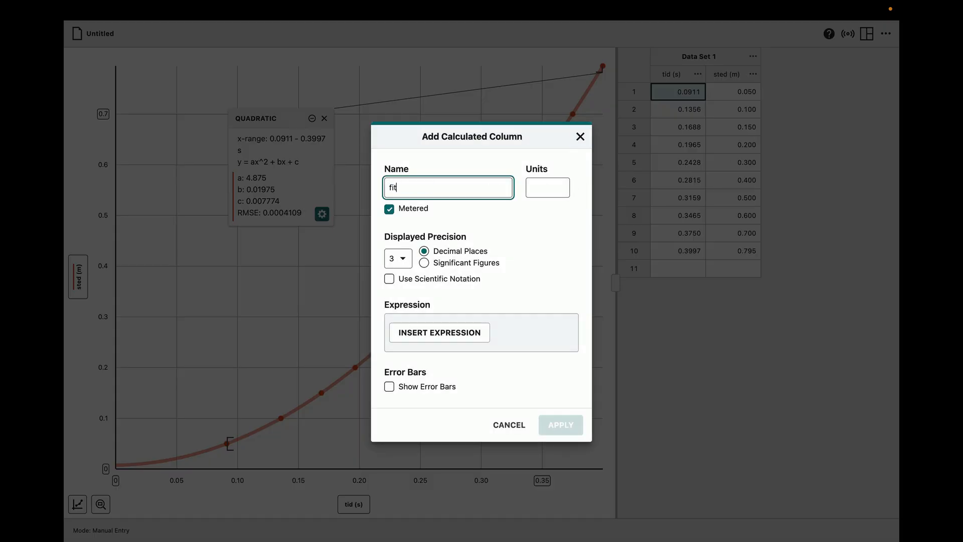
left_click(545, 190)
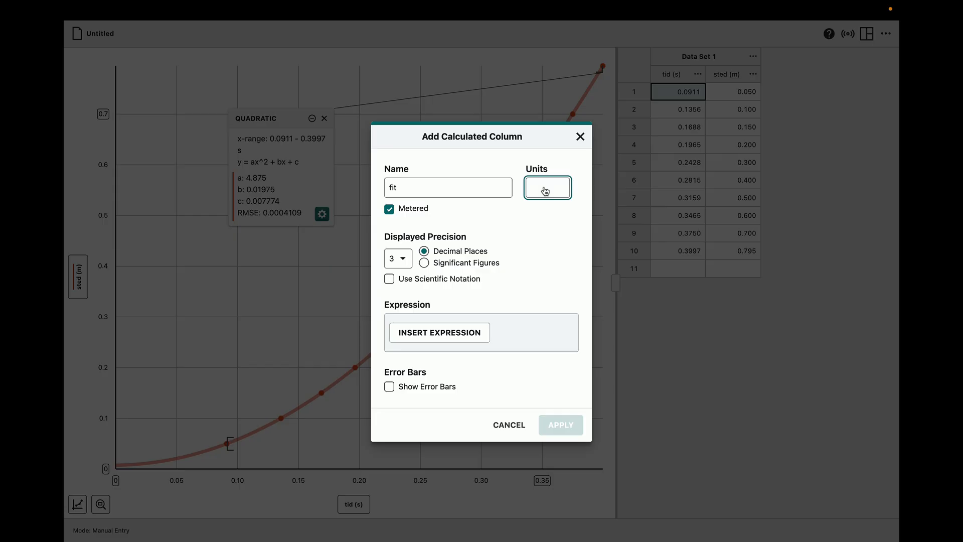
type("m")
Step: Insert a custom expression for the fit column and enter its quadratic term 4.875*"tid"^2+
left_click(447, 339)
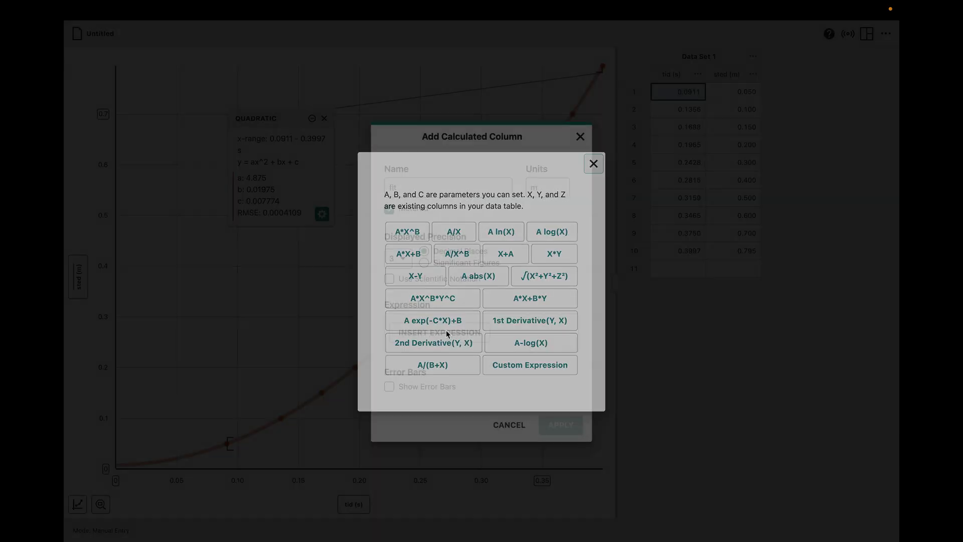
left_click(522, 372)
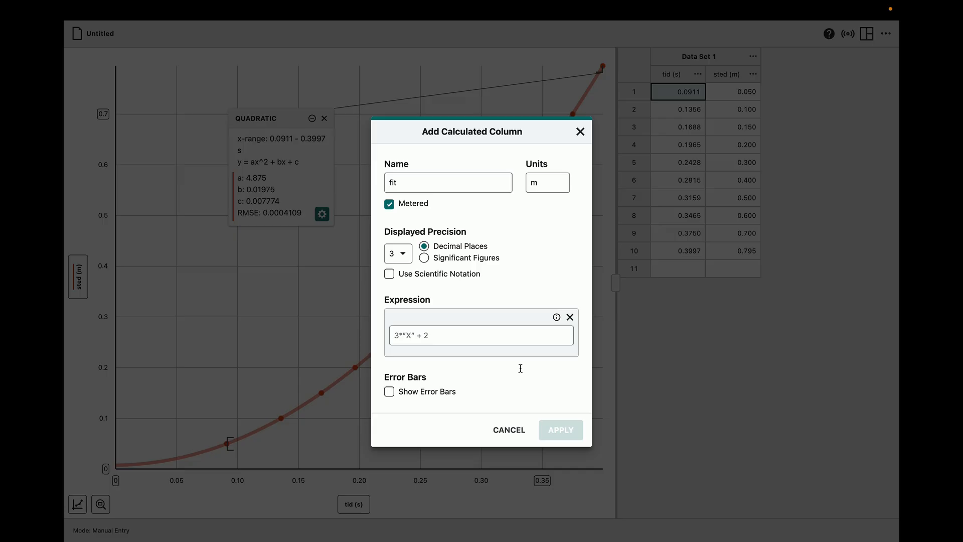
left_click(447, 341)
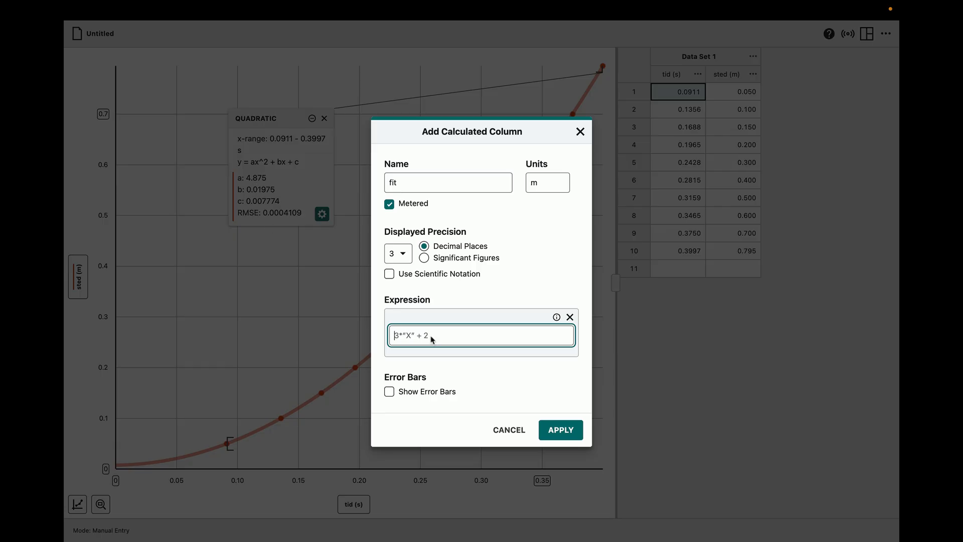
type("4.875*")
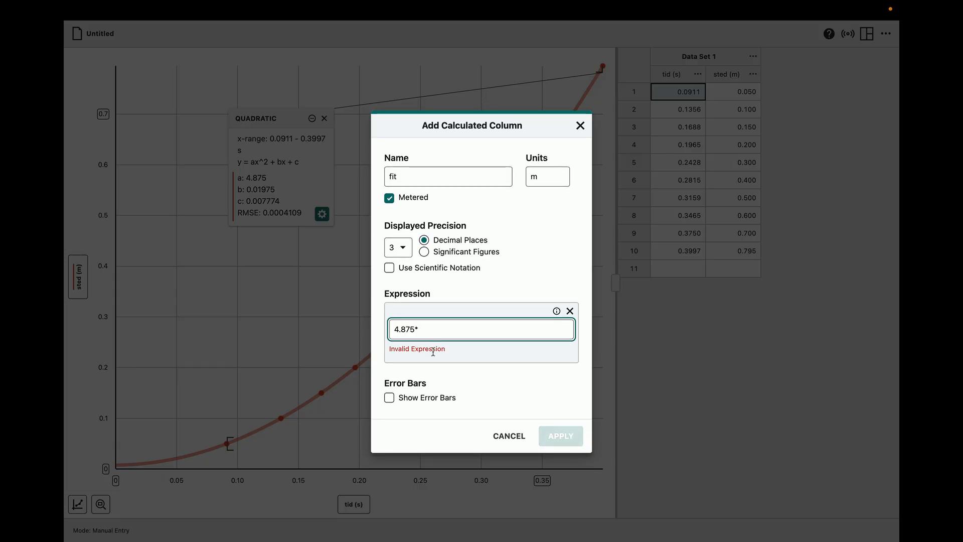
type("t")
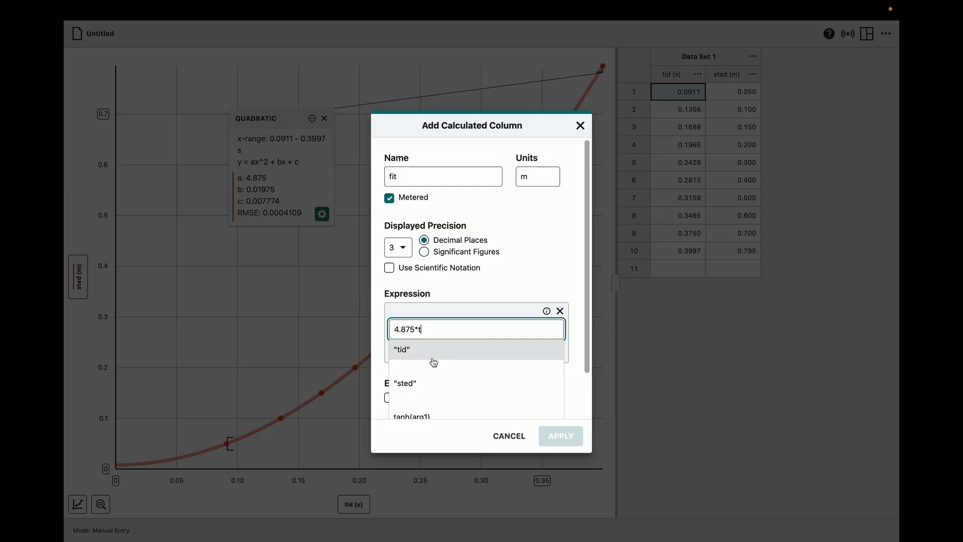
left_click(407, 357)
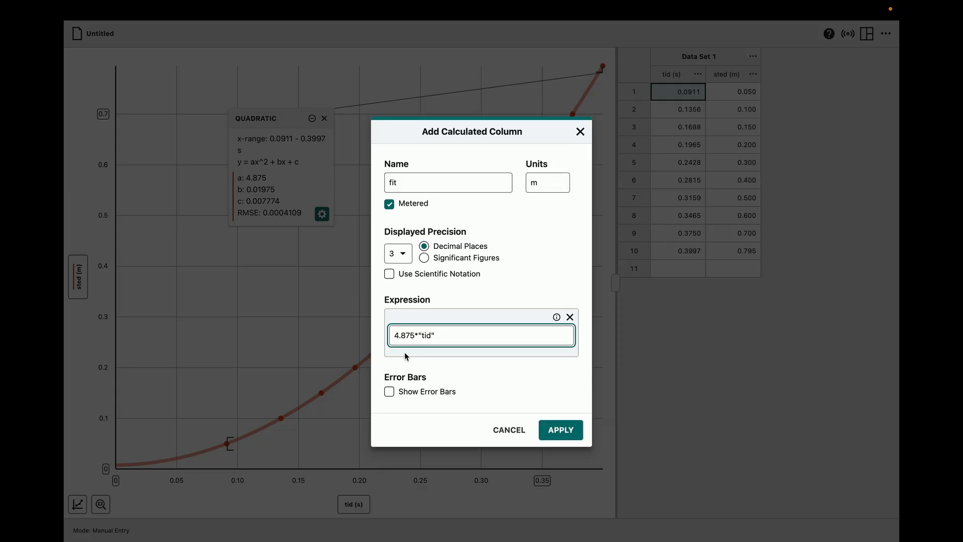
type("^2+")
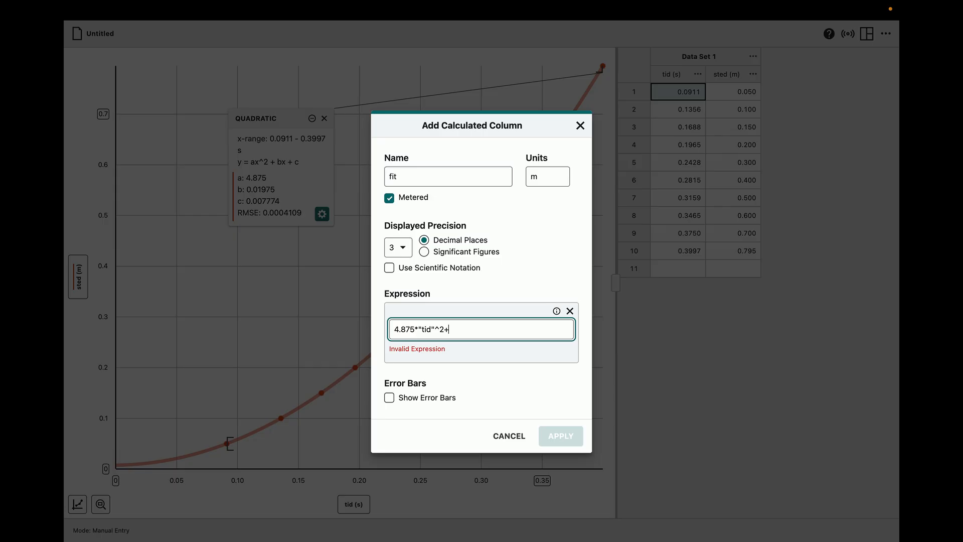
Step: Complete the fit expression with 0.01975*"tid"+0.007774 and apply the calculated column
type("0.01")
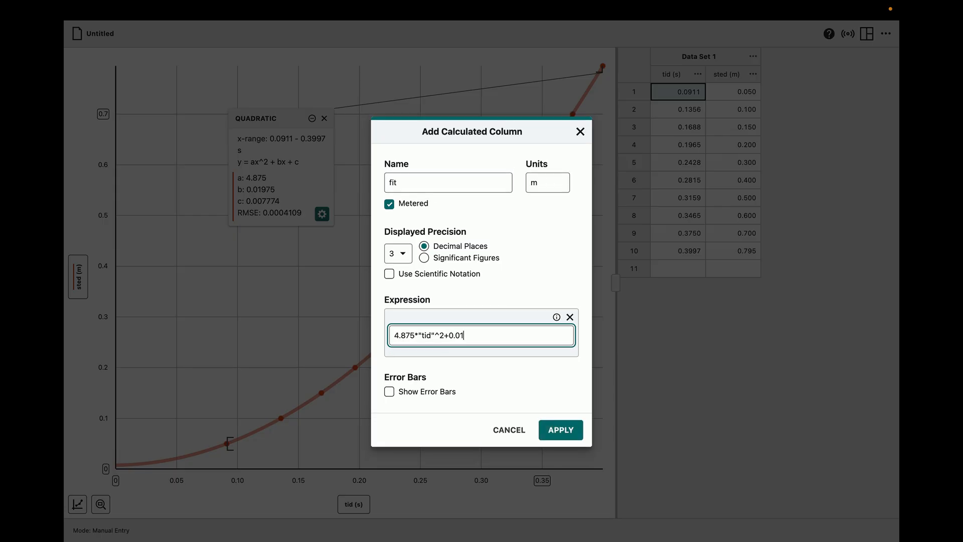
type("975*t")
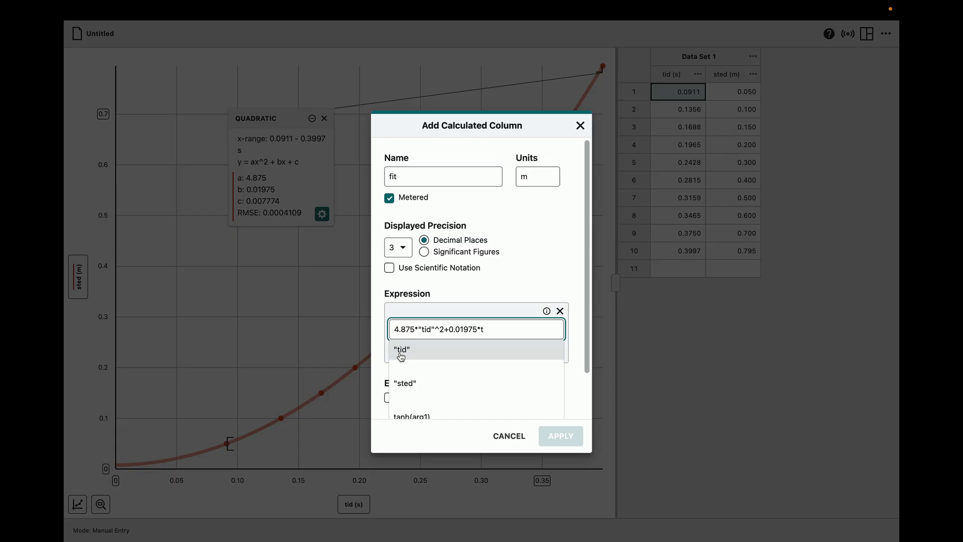
left_click(401, 350)
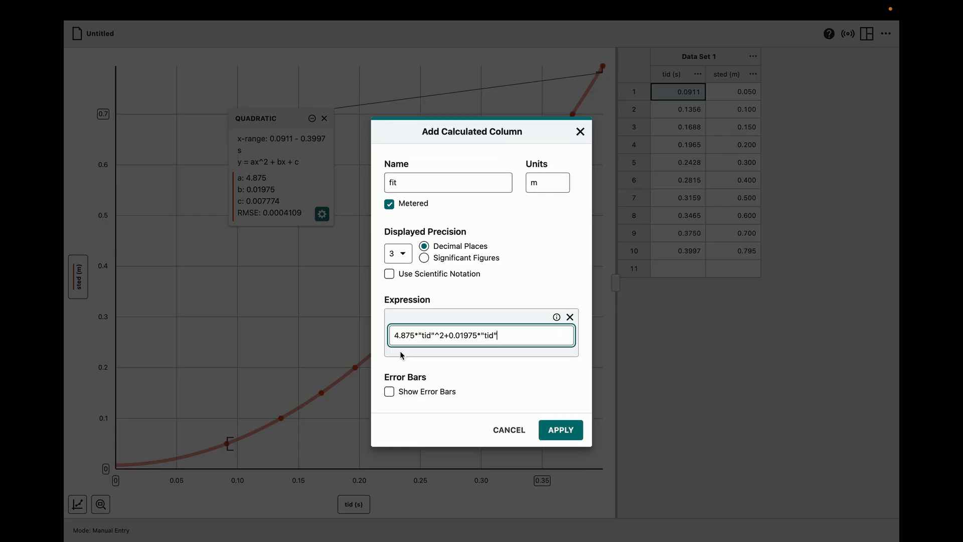
type("+")
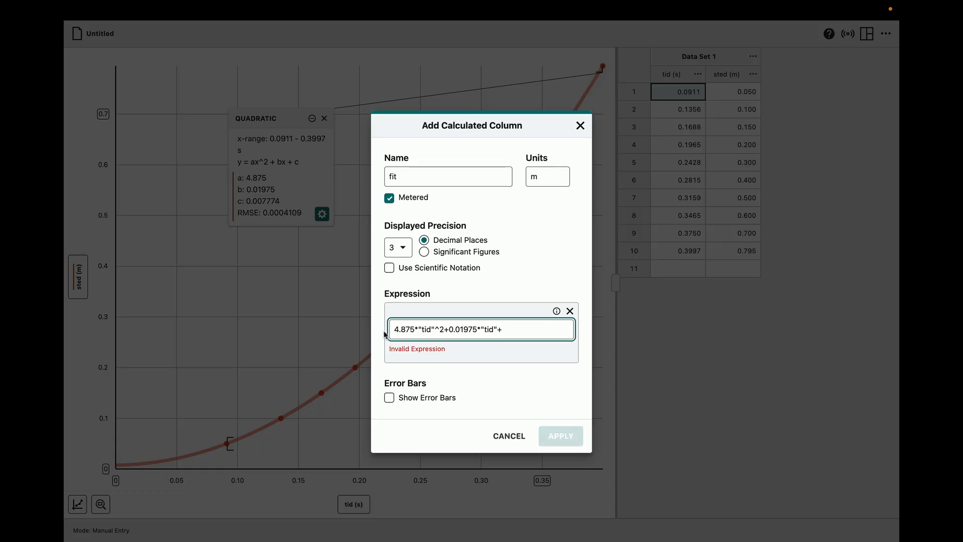
type("0.00")
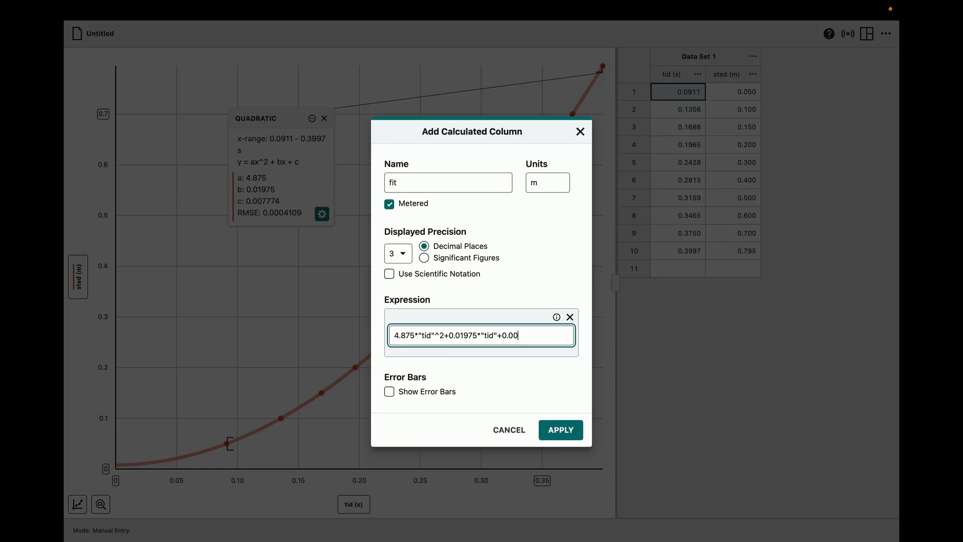
type("7774")
left_click(570, 432)
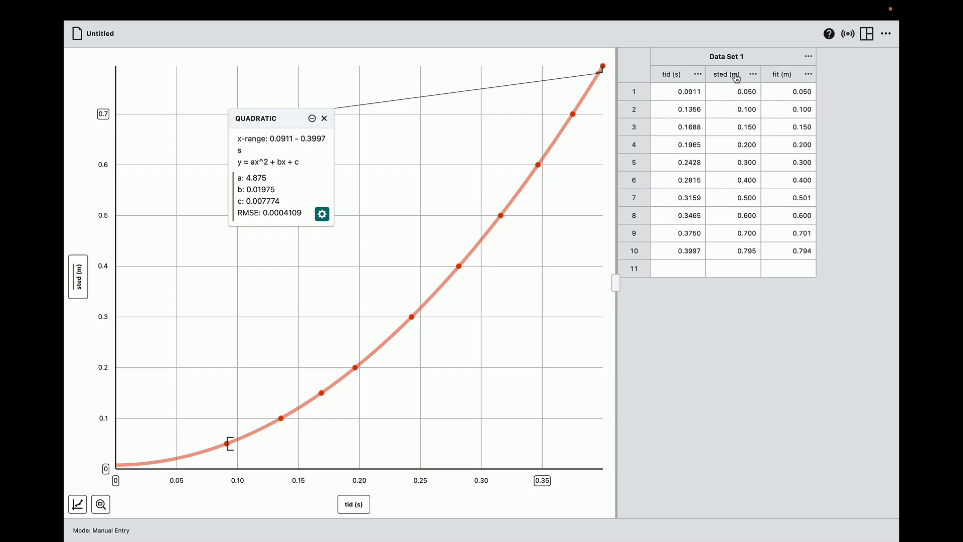
Step: Begin another calculated column named "residualer" with units m
left_click(809, 75)
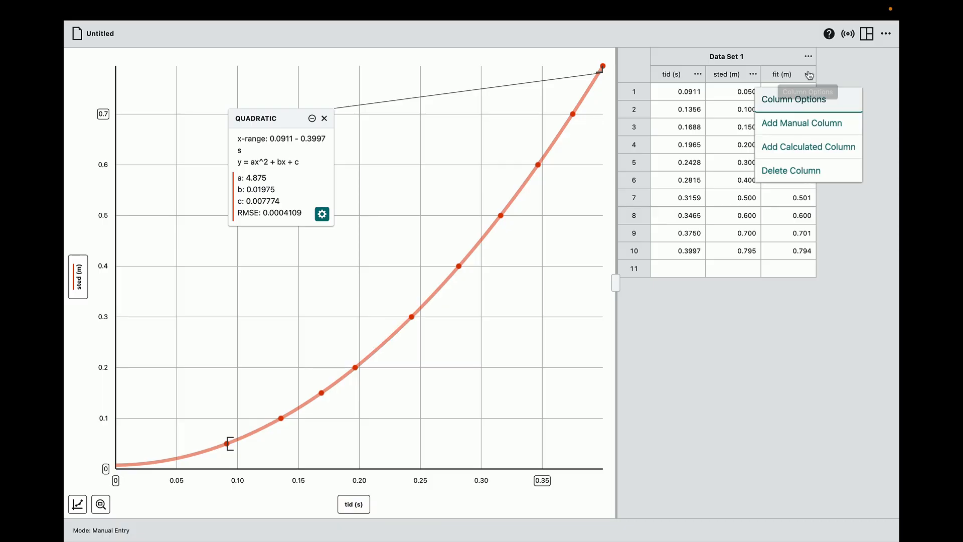
left_click(795, 152)
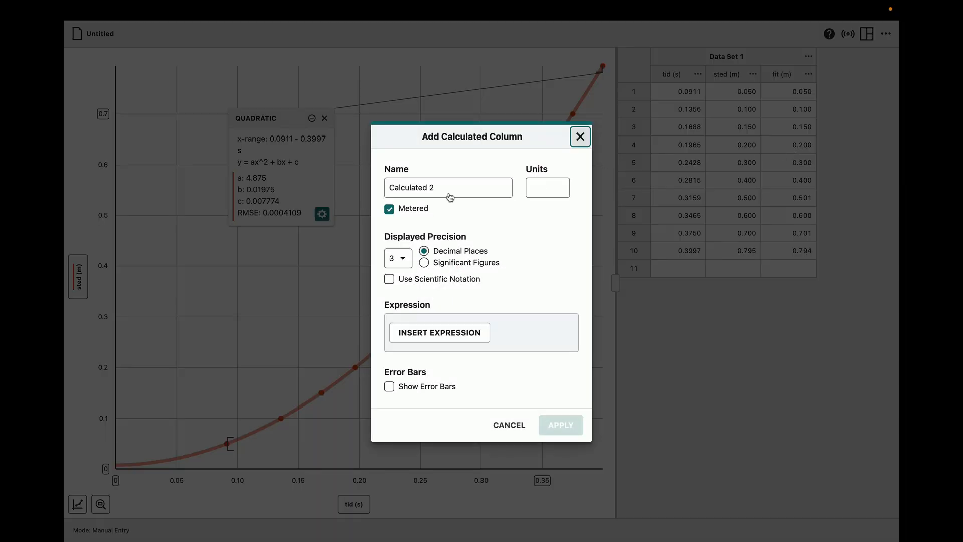
left_click(448, 195)
type("residualer")
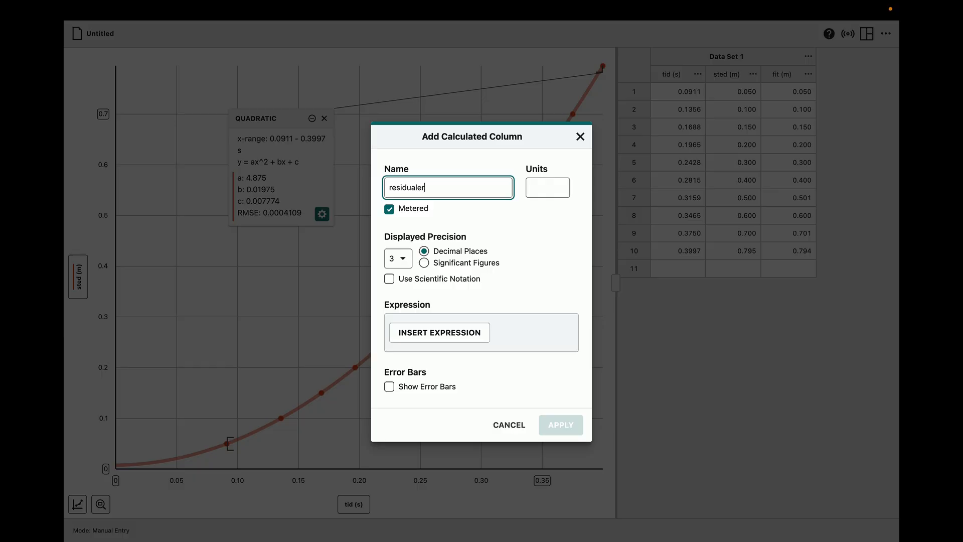
left_click(545, 190)
type("m")
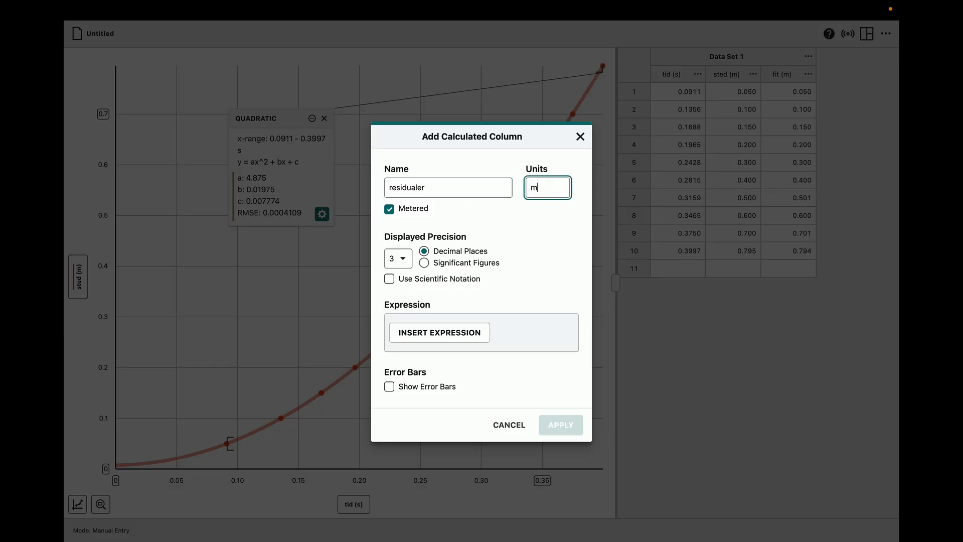
Step: Give the residualer column the custom expression "sted"-"fit" and apply it
left_click(451, 334)
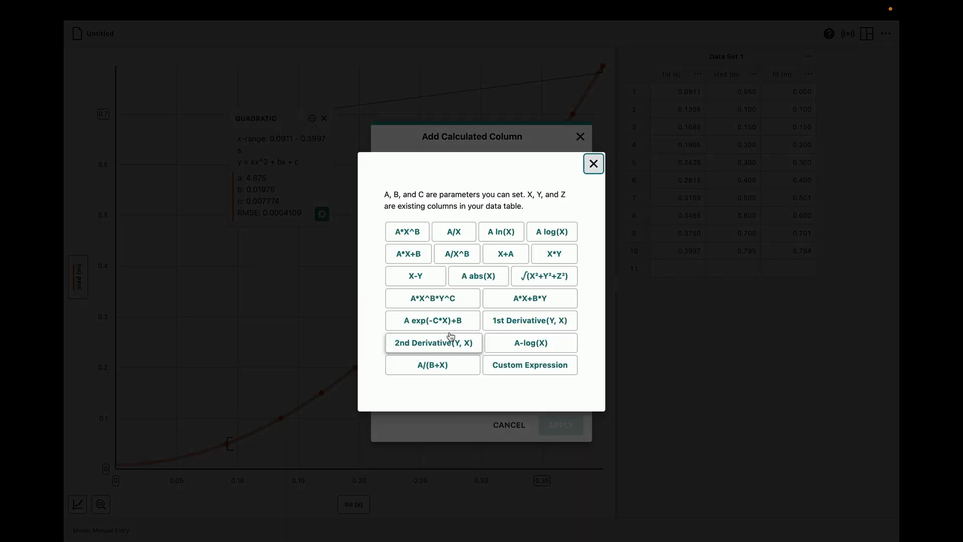
left_click(516, 366)
left_click(432, 340)
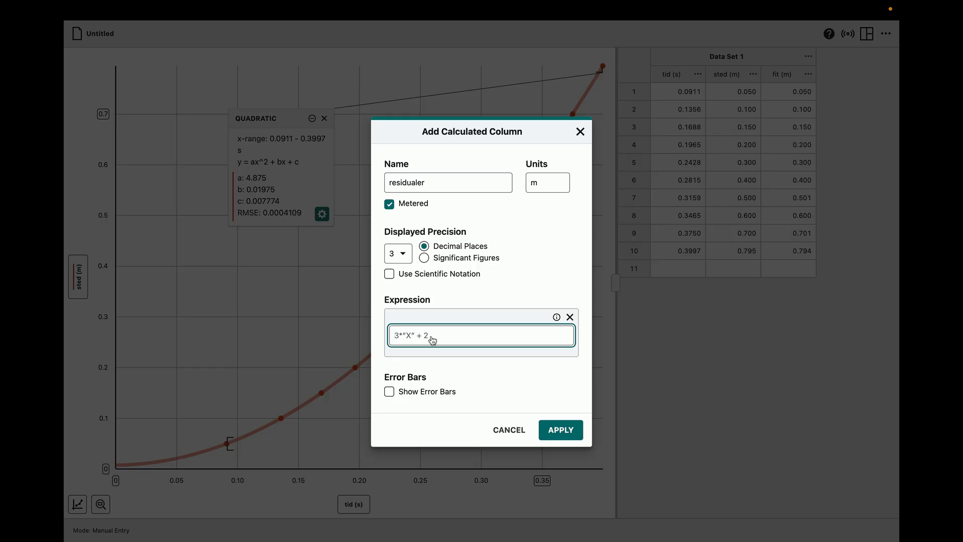
type("s")
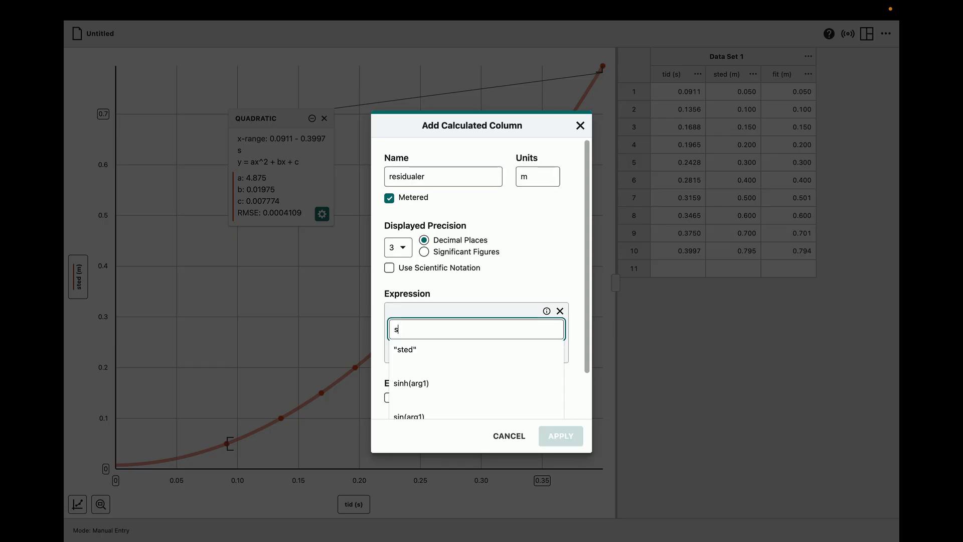
left_click(407, 350)
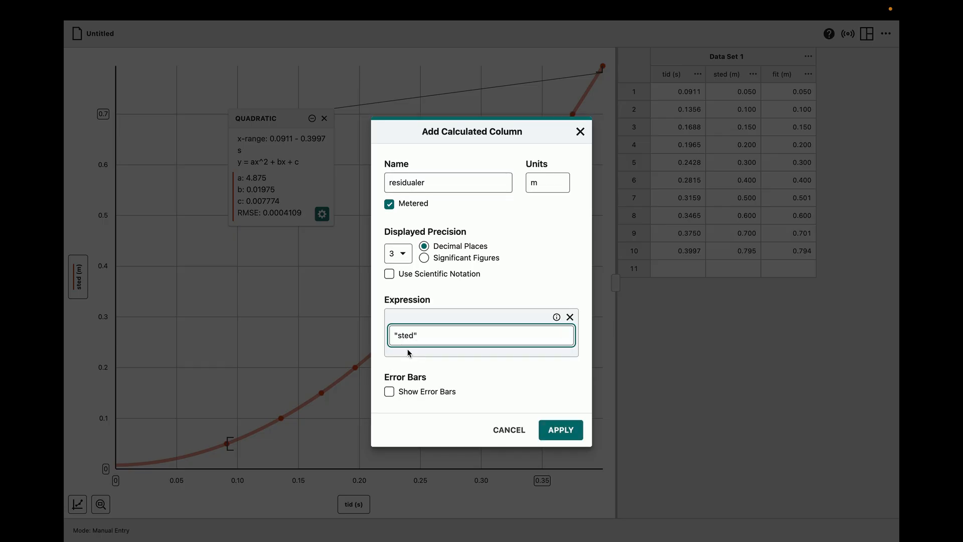
type("-")
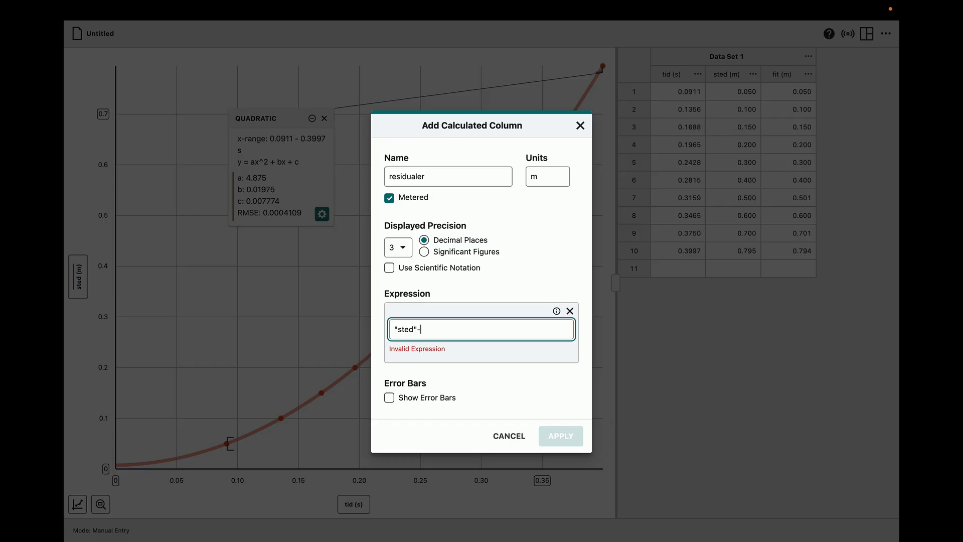
type("\"f")
left_click(401, 351)
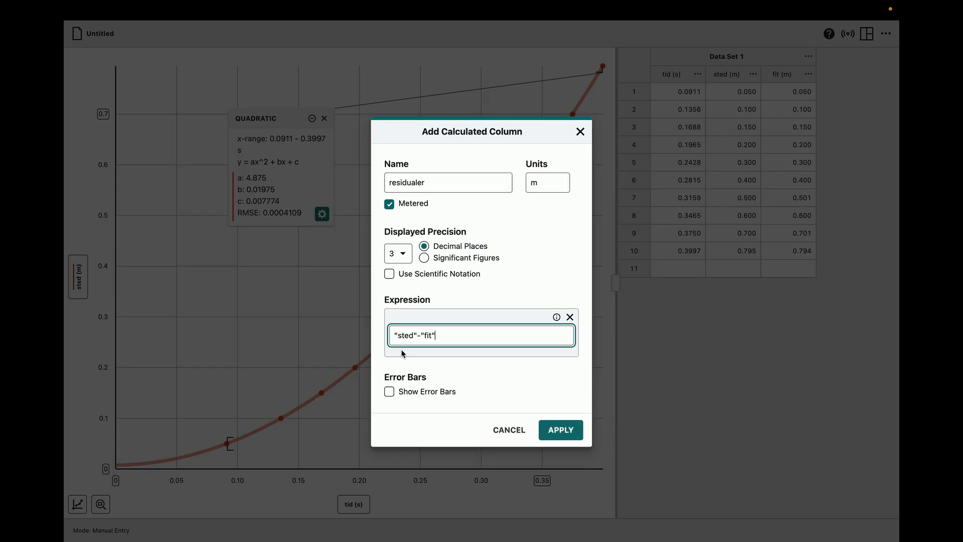
left_click(558, 430)
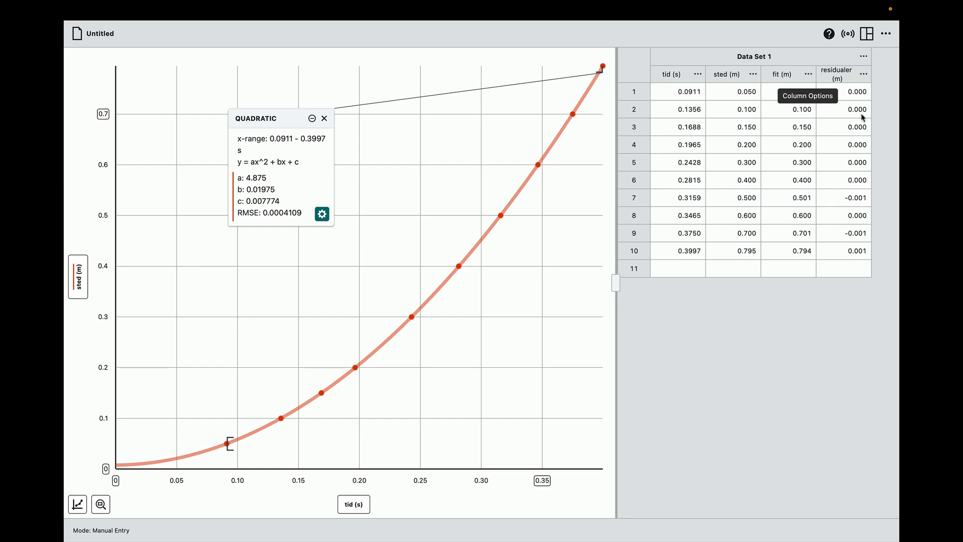
Step: Change the layout to show 2 graphs beside the data table
left_click(868, 34)
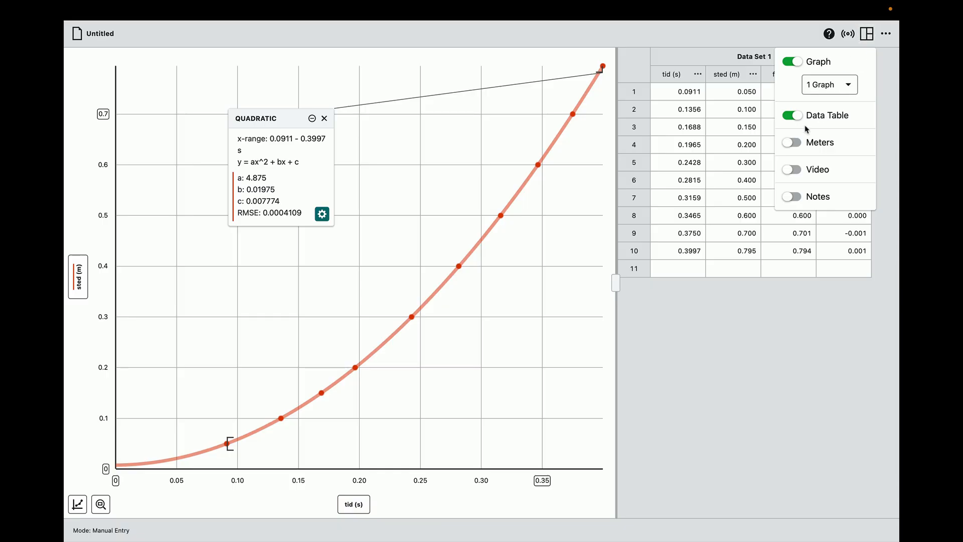
left_click(844, 84)
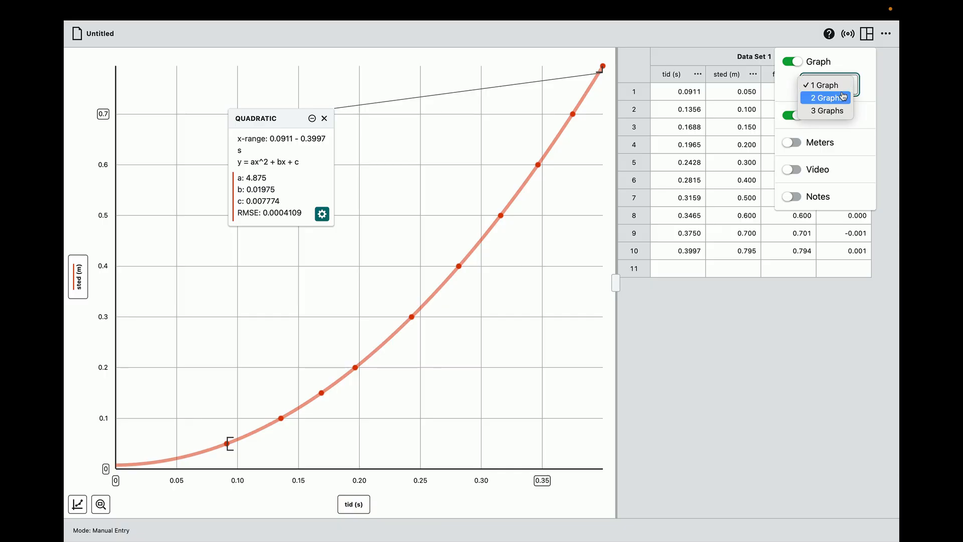
left_click(842, 99)
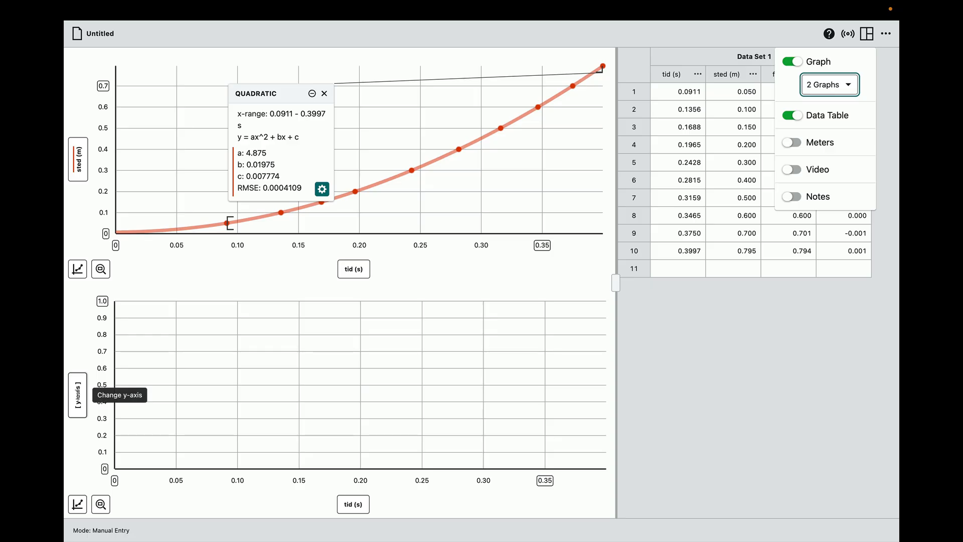
Step: Plot only the residualer column on the y-axis of the lower graph, leaving no examine line on the graphs
left_click(78, 395)
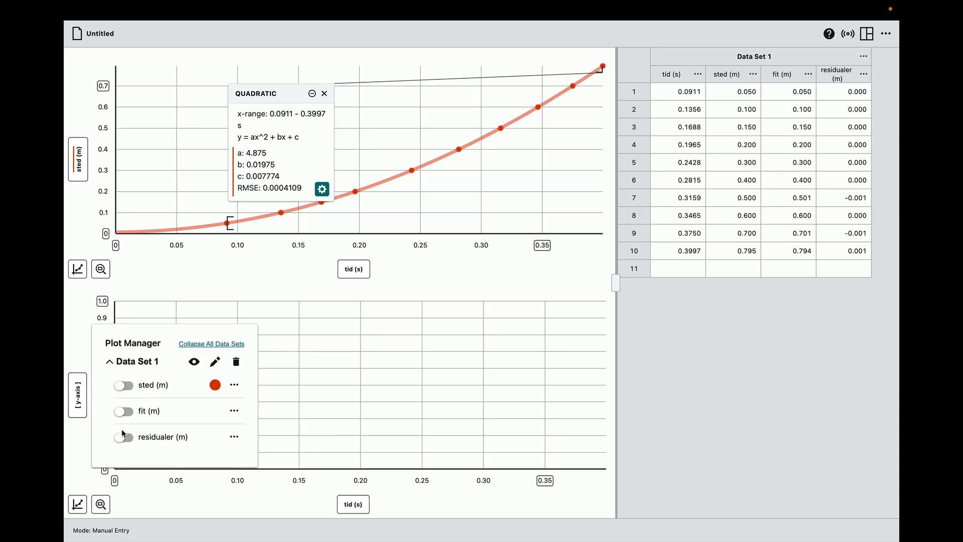
left_click(125, 437)
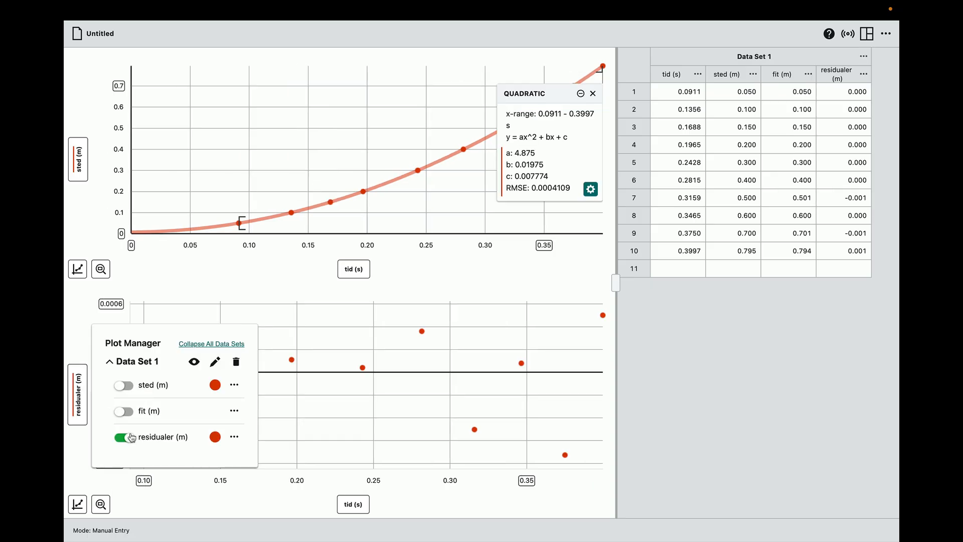
left_click(130, 387)
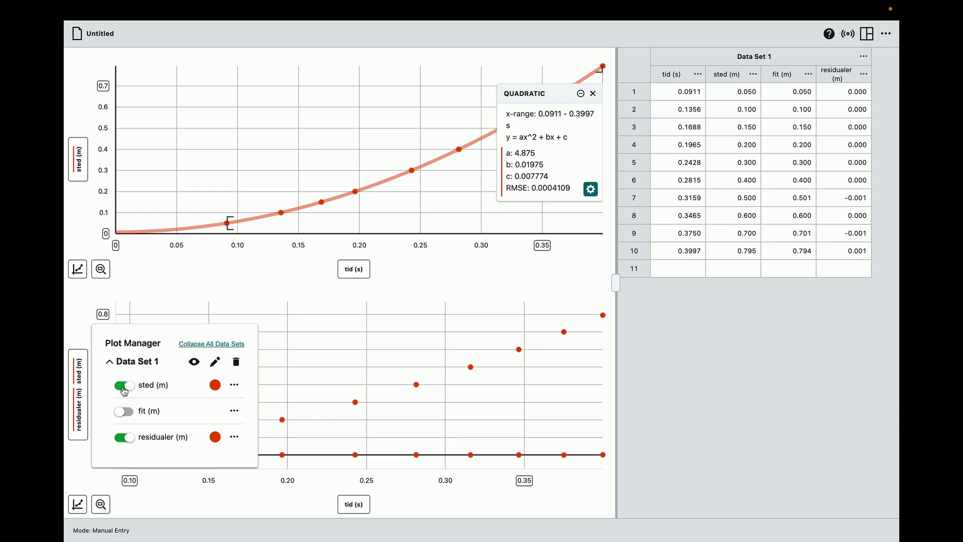
left_click(126, 387)
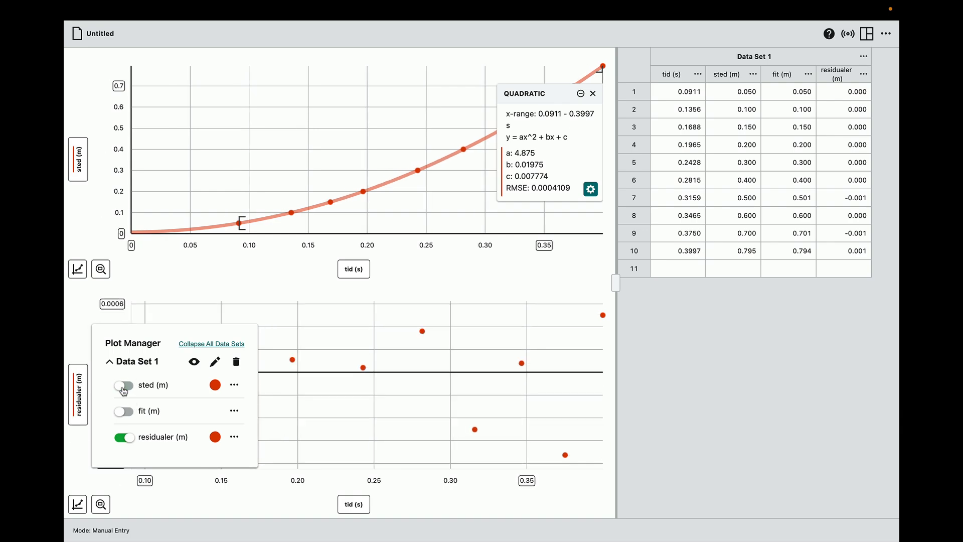
left_click(297, 419)
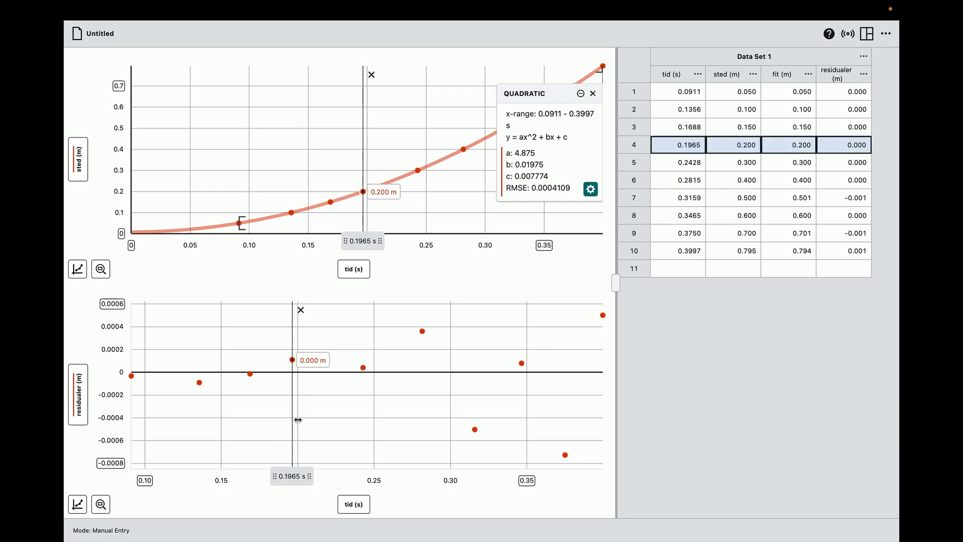
left_click(300, 310)
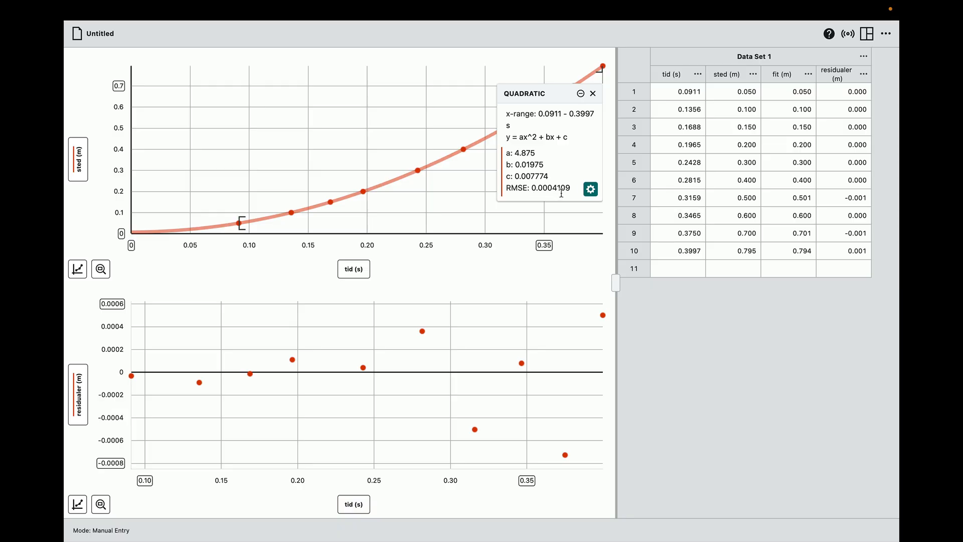
Step: Save the experiment in the Documents folder under the file name GAlilei.gambl
left_click(105, 39)
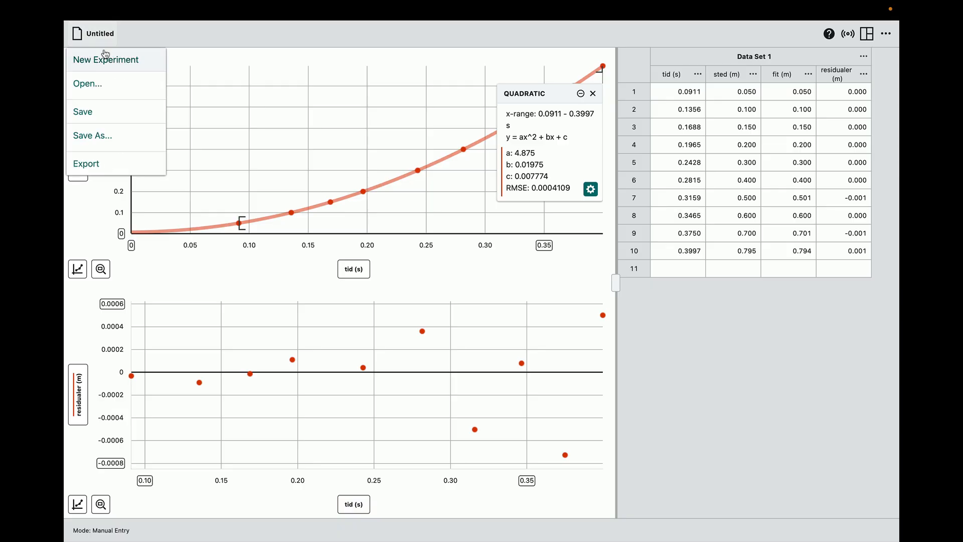
left_click(88, 113)
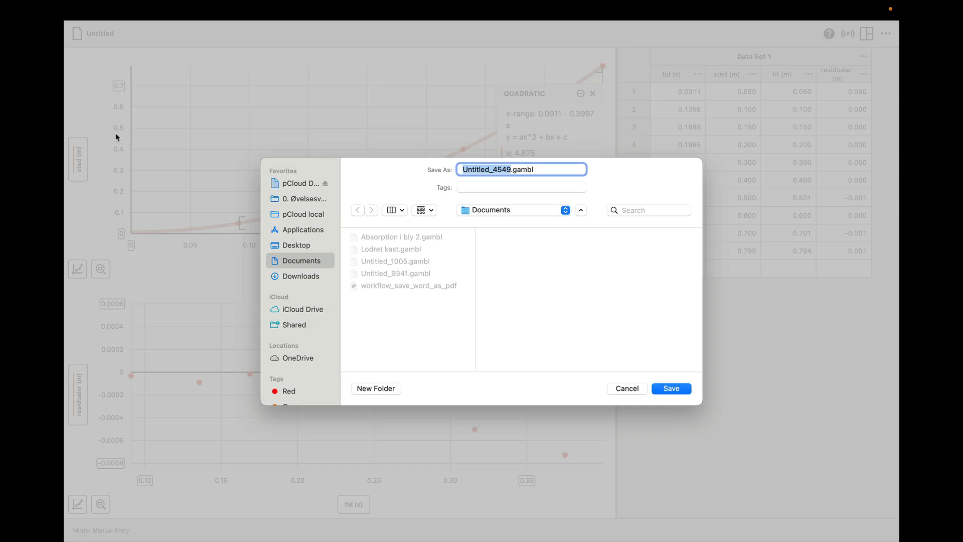
type("GAlilei")
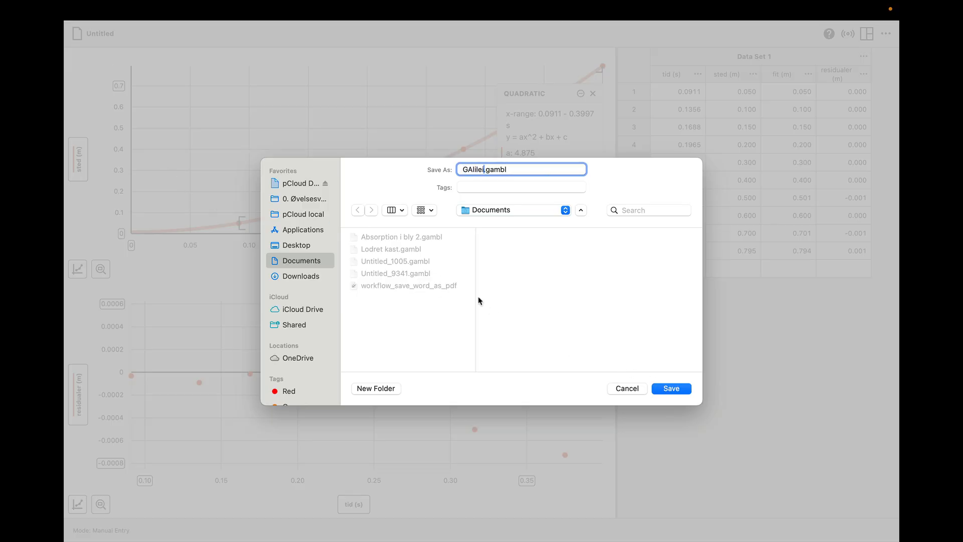
left_click(679, 389)
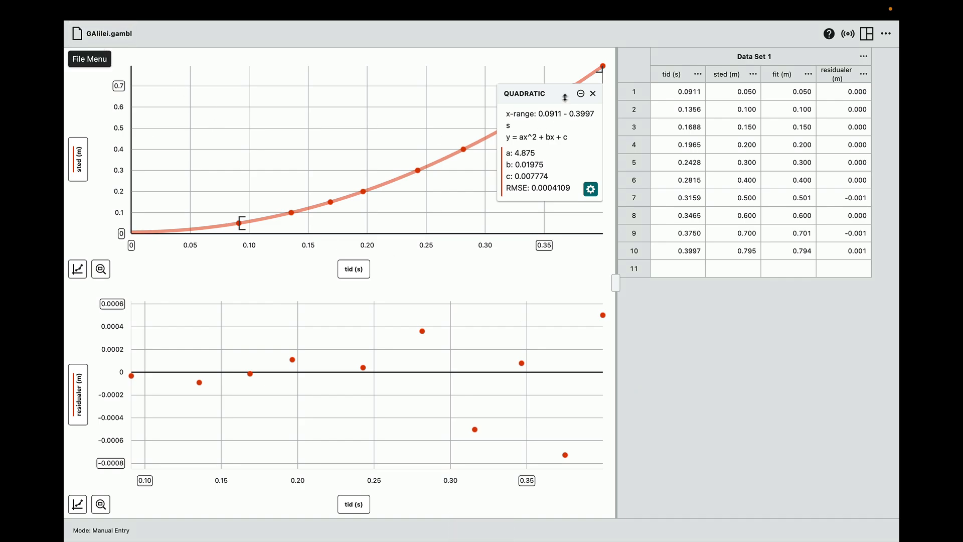
Step: Move the quadratic fit results box to the empty area above the curve's start, and set the Graph 1 export shape to 16:9
left_click_drag(566, 102, 275, 78)
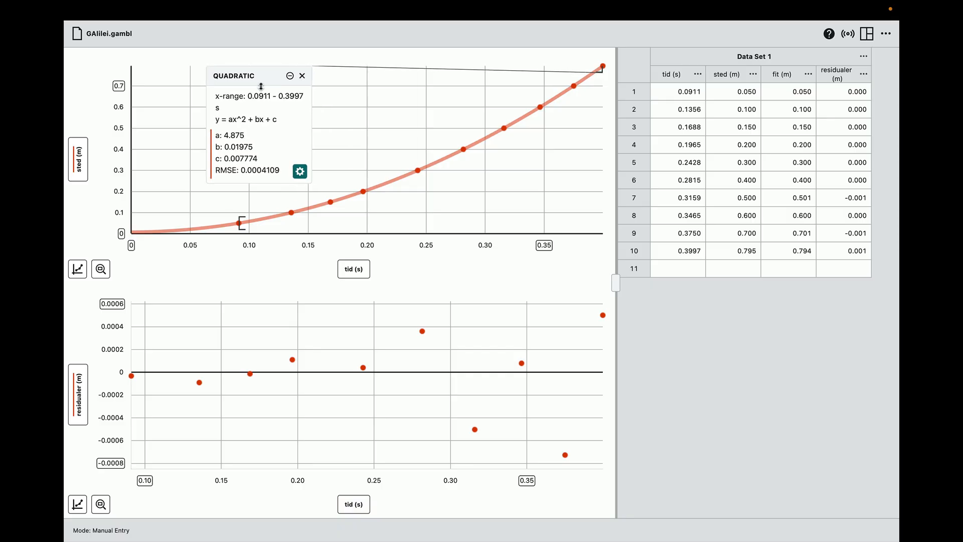
left_click(100, 36)
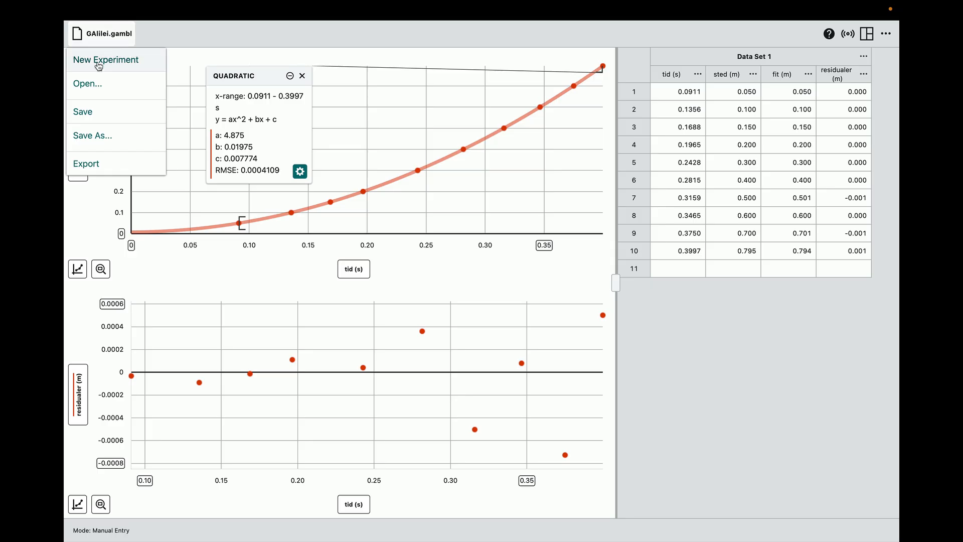
left_click(94, 165)
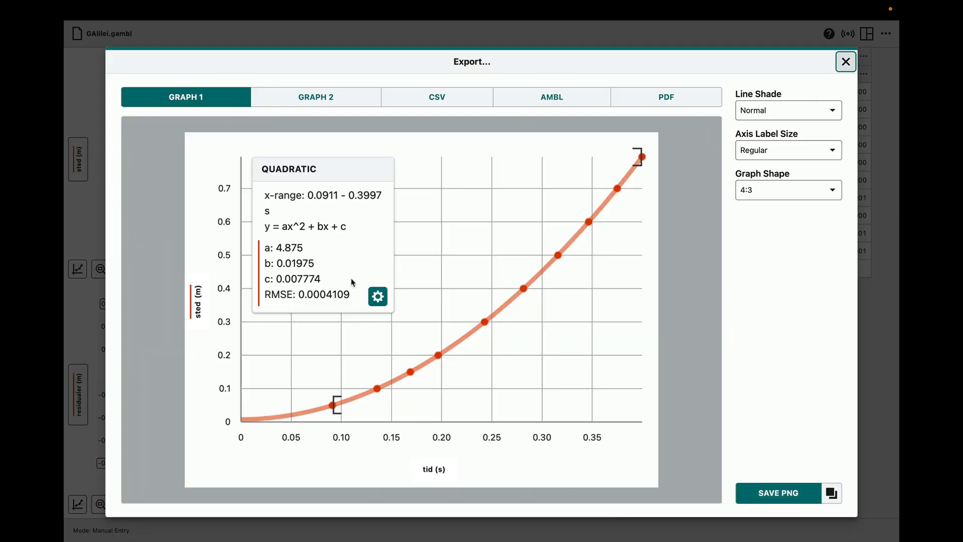
left_click(836, 194)
left_click(768, 202)
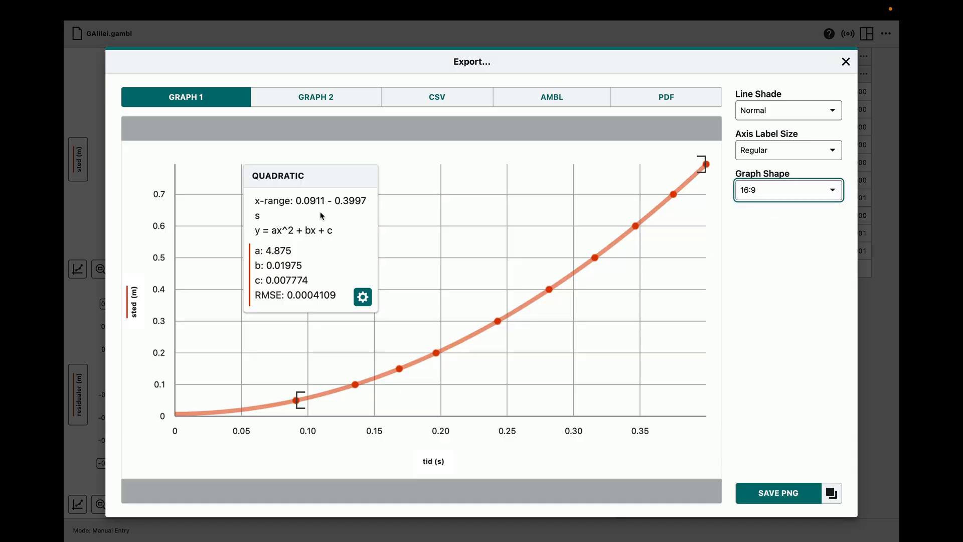
left_click_drag(348, 177, 336, 179)
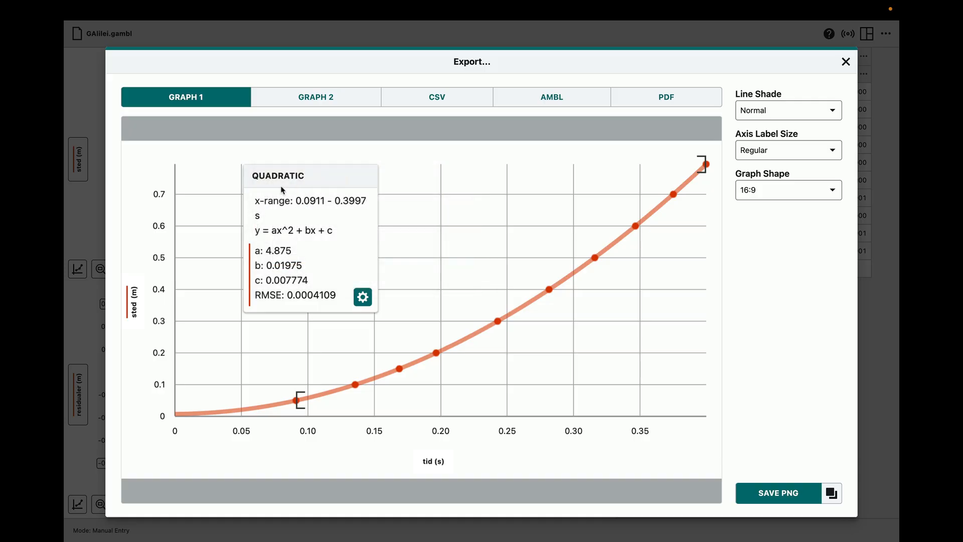
Step: Save Graph 1 as a PNG image in the Downloads folder
left_click(778, 493)
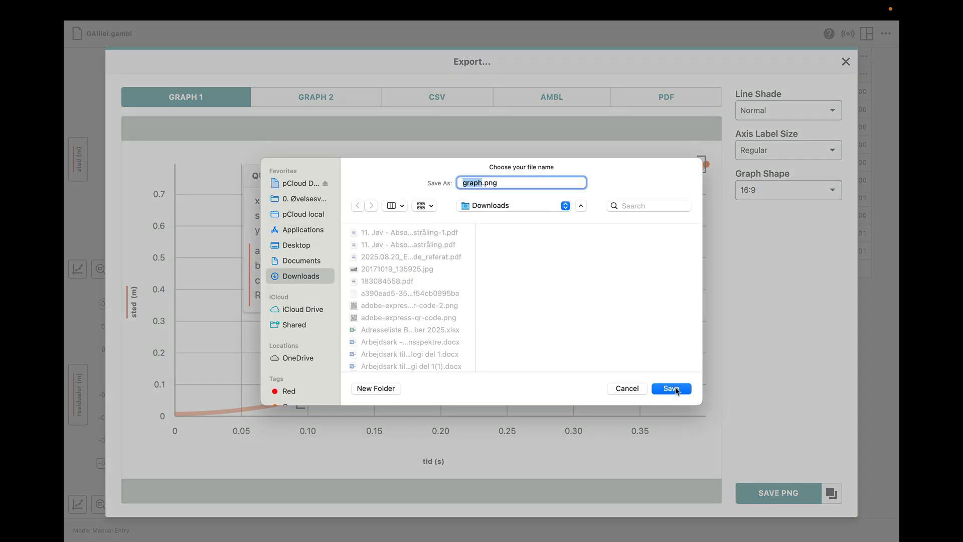
type("ggg")
left_click(675, 388)
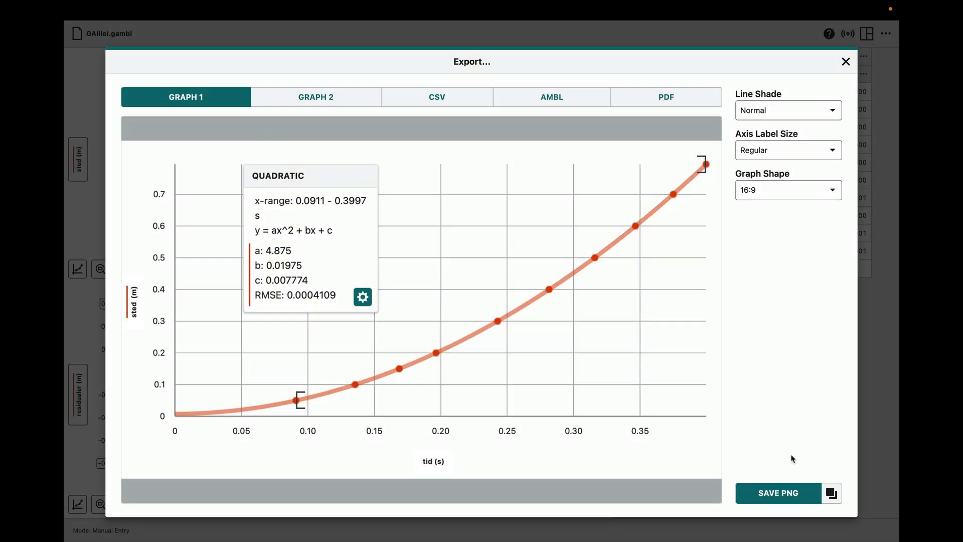
Step: Export the residual plot, Graph 2, as graph.png in the Downloads folder, replacing the existing file
left_click(346, 100)
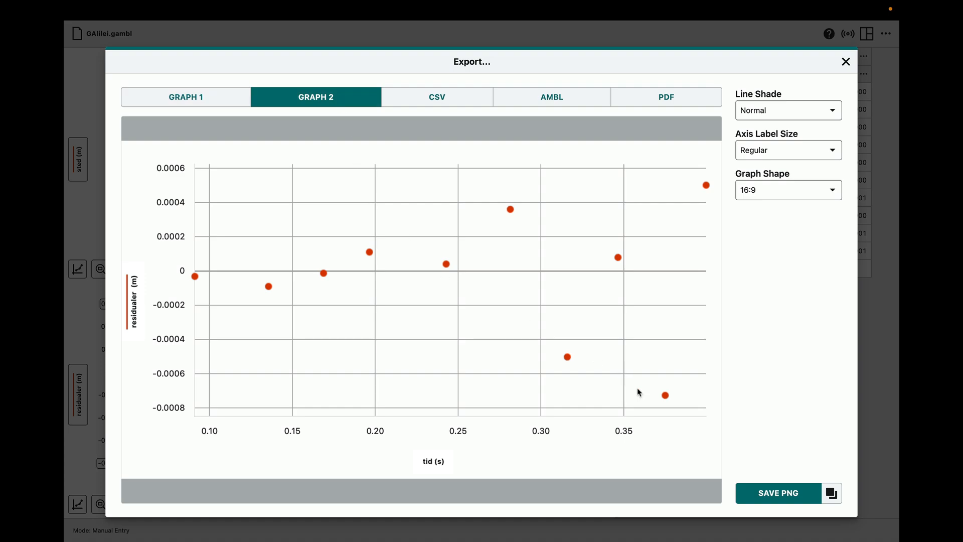
left_click(770, 494)
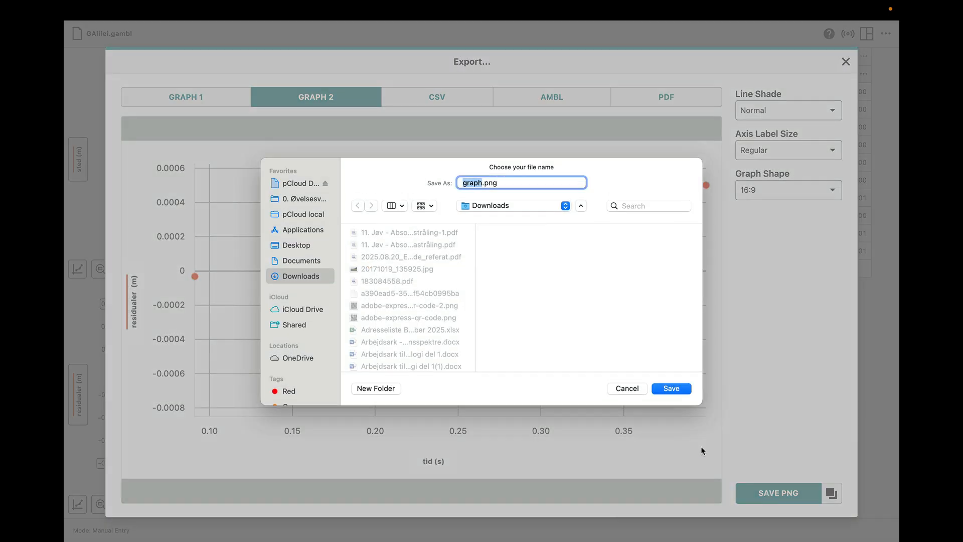
left_click(674, 390)
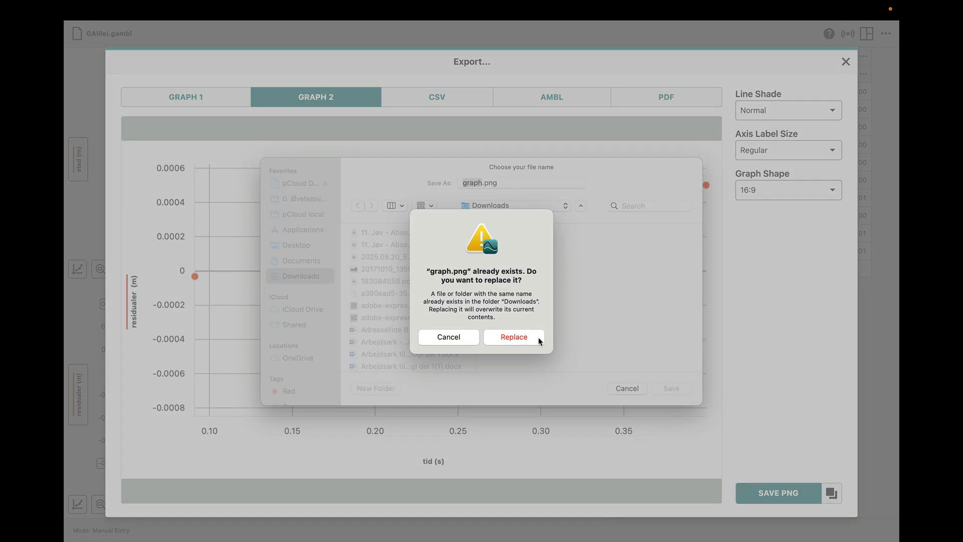
left_click(514, 338)
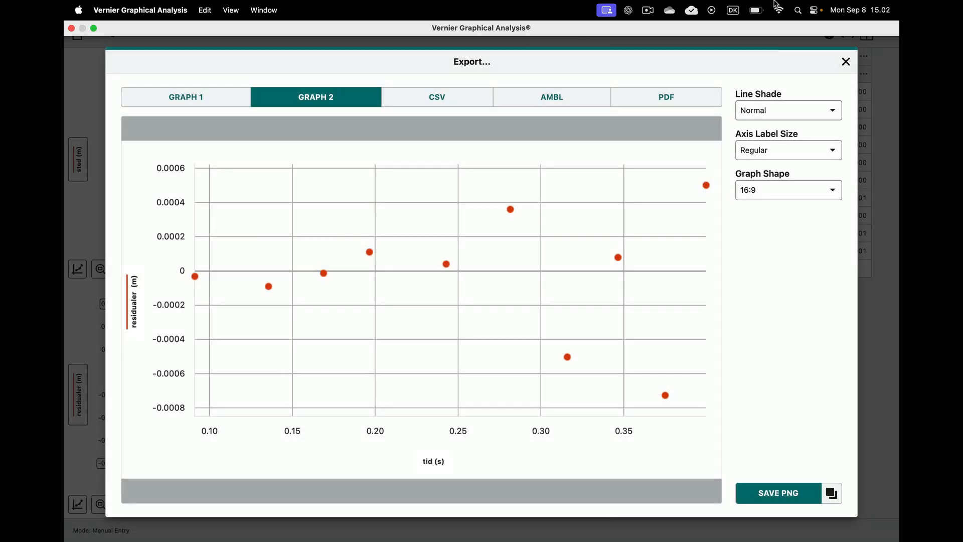
left_click(648, 10)
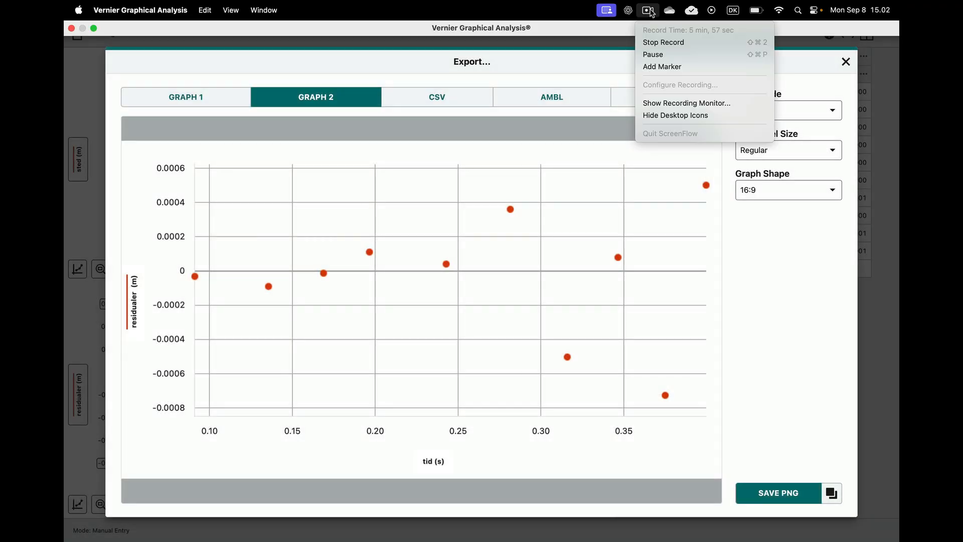
left_click(660, 43)
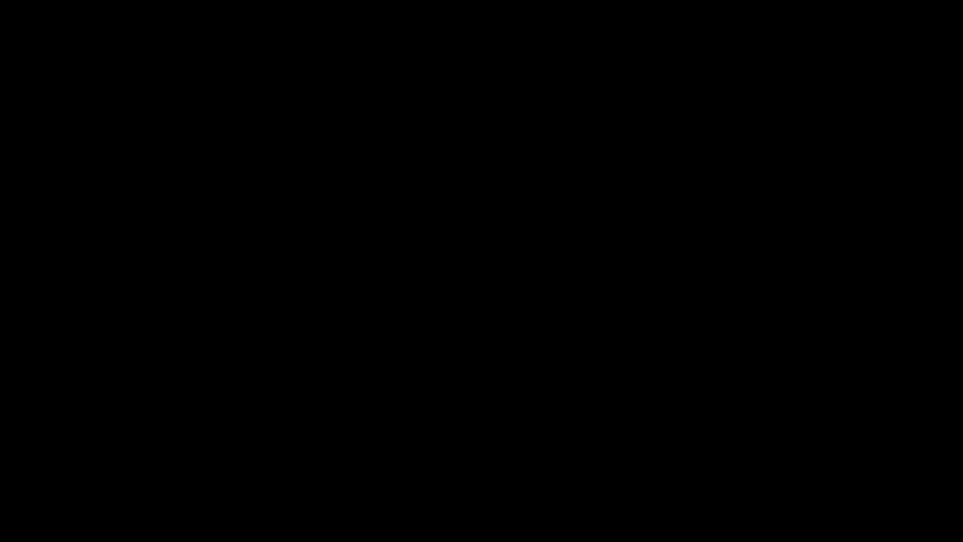